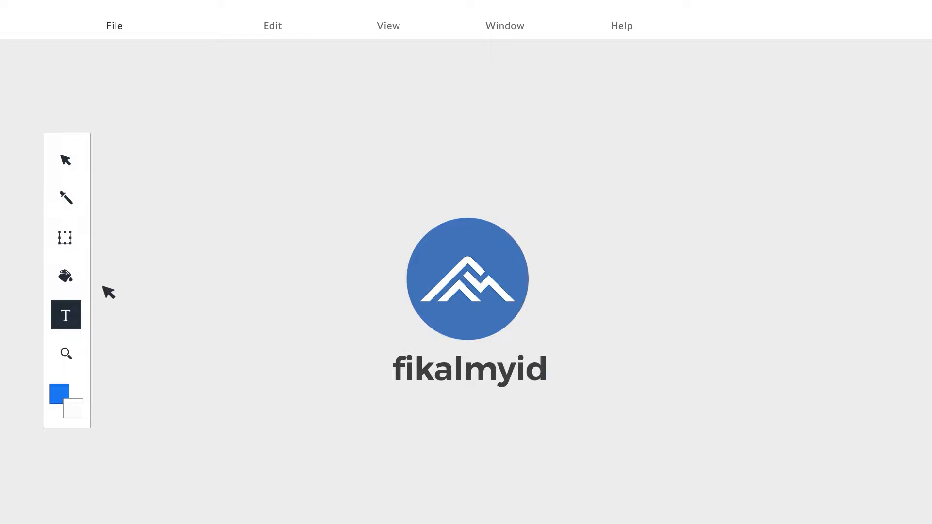
{"action": "type", "text": "g"}
{"action": "left_click", "coordinate": [204, 219]}
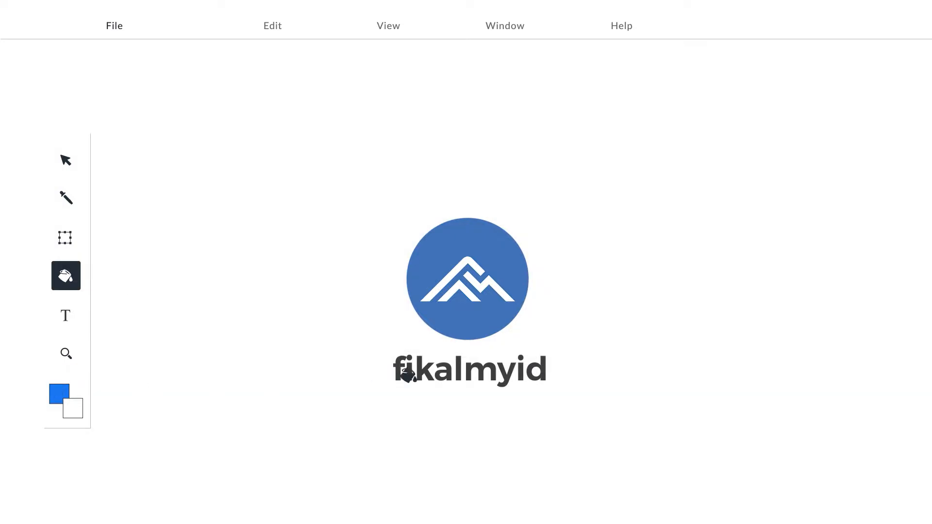
{"action": "left_click", "coordinate": [456, 374]}
{"action": "left_click", "coordinate": [66, 159]}
{"action": "left_click", "coordinate": [114, 25]}
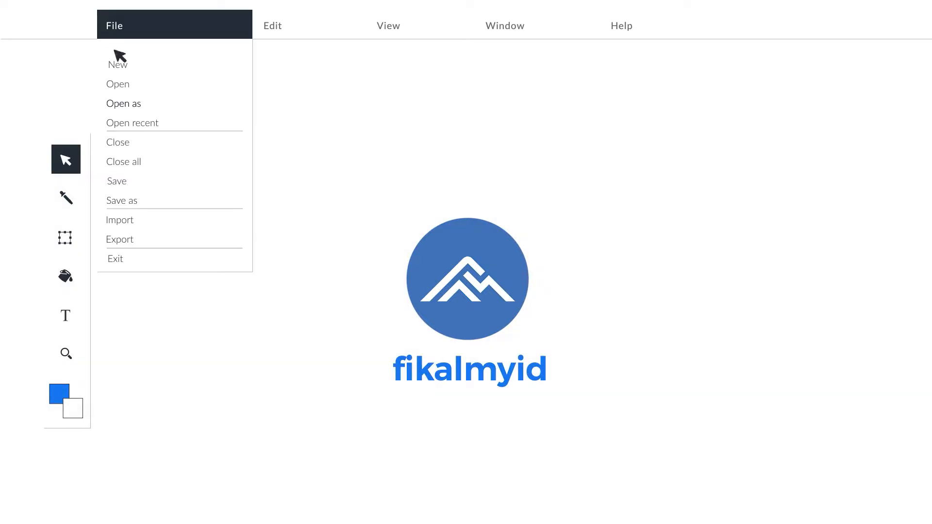
{"action": "left_click", "coordinate": [146, 183]}
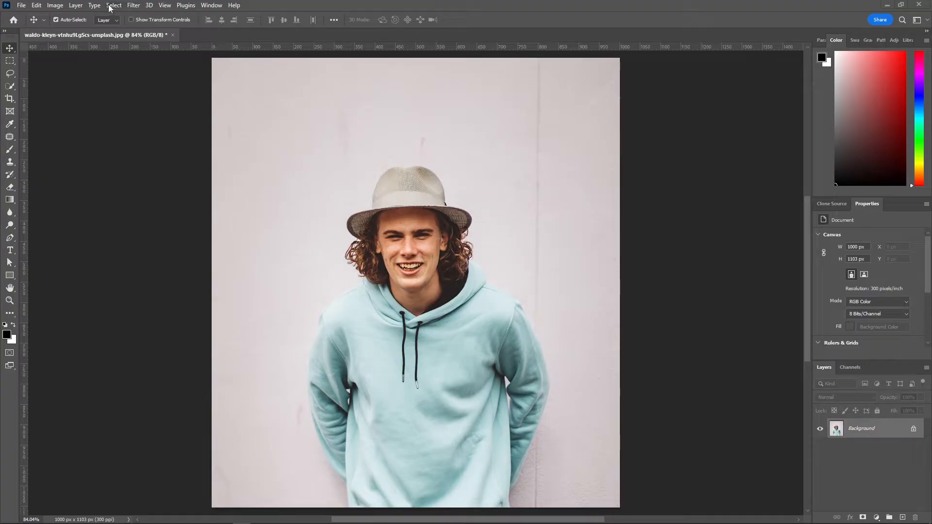
- Open the Fill settings for the photo and set the contents to Pattern
{"action": "left_click", "coordinate": [37, 6]}
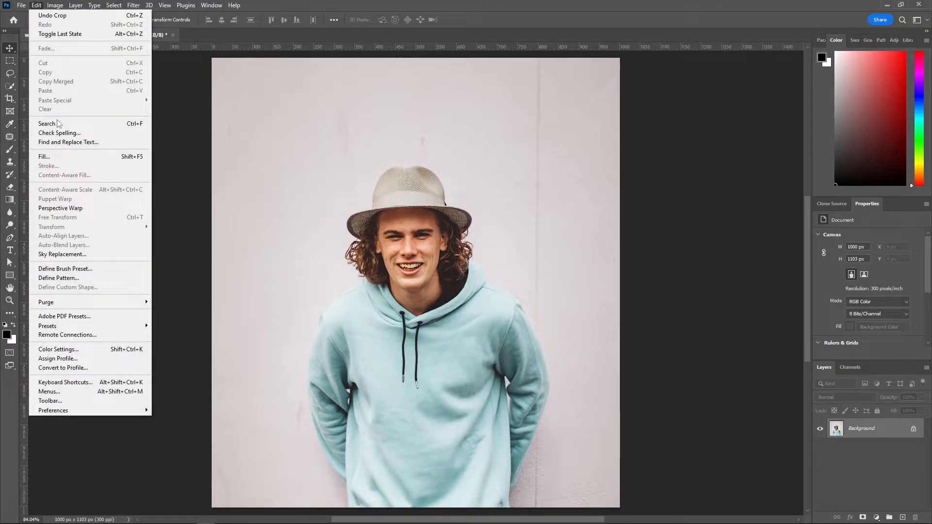
{"action": "left_click", "coordinate": [58, 157]}
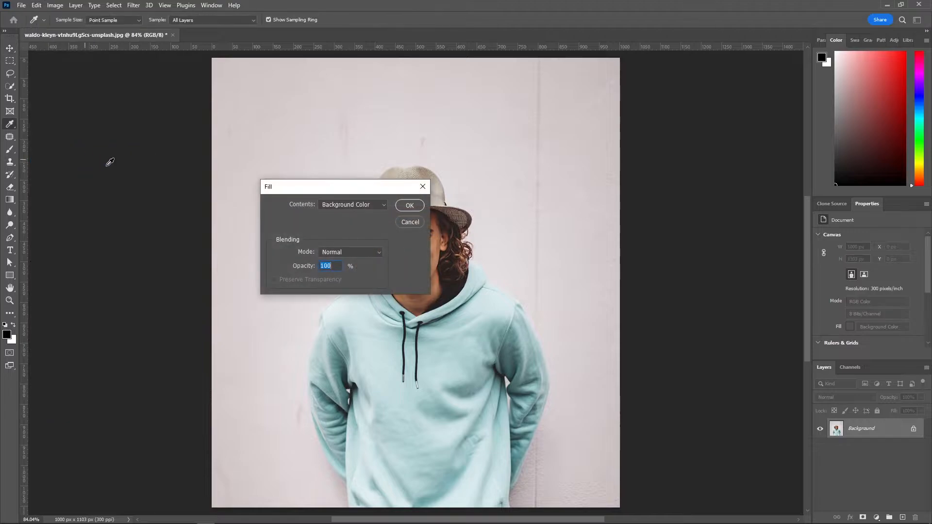
{"action": "left_click", "coordinate": [369, 209]}
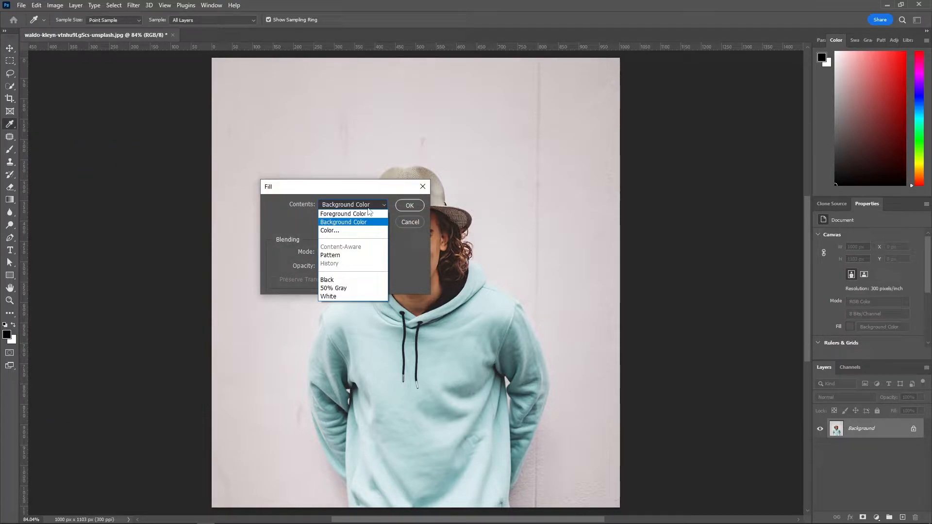
{"action": "left_click", "coordinate": [346, 254]}
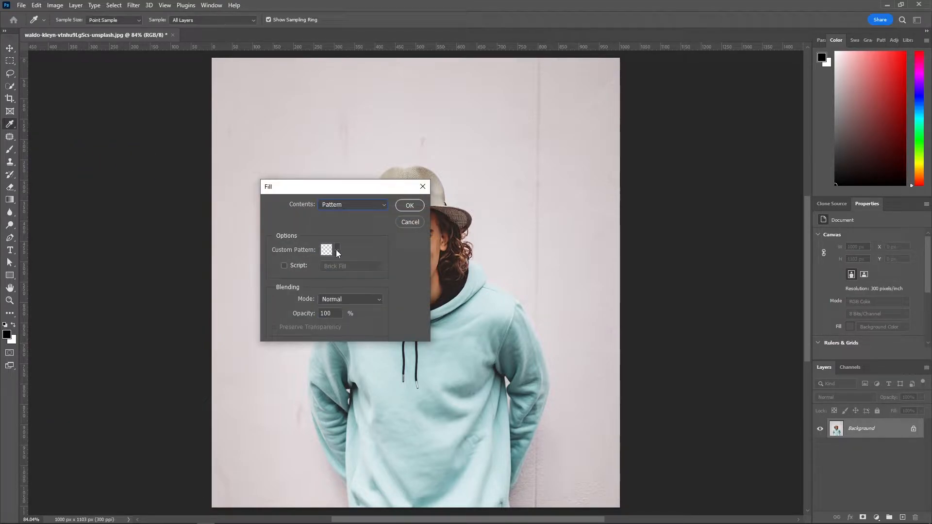
- Import the Drip Frames pattern file from the zombie grime art folder in Downloads, and leave the Fill settings without filling
{"action": "left_click", "coordinate": [338, 251]}
{"action": "left_click", "coordinate": [382, 280]}
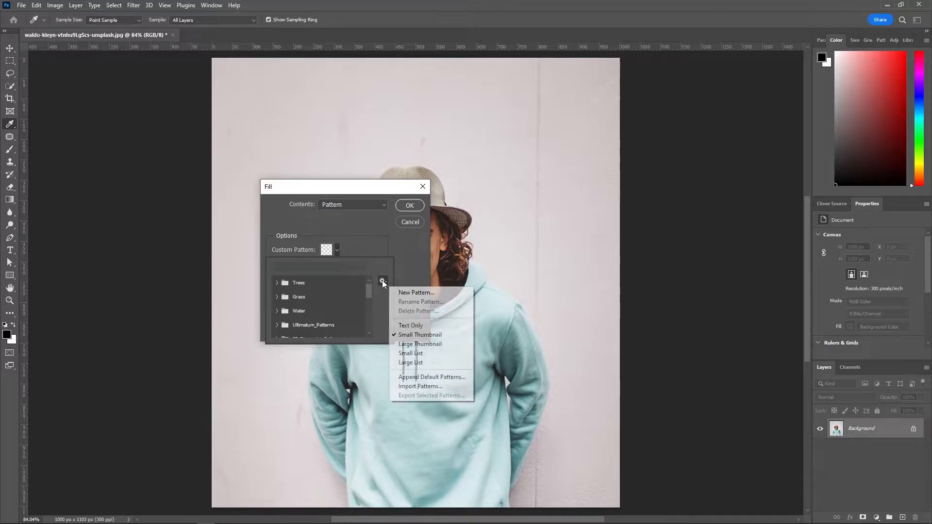
{"action": "left_click", "coordinate": [420, 386]}
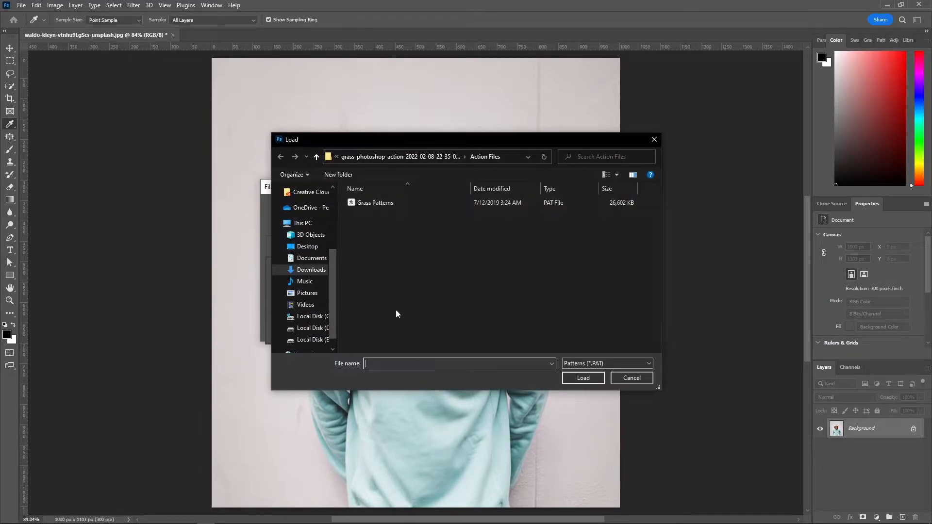
{"action": "left_click", "coordinate": [311, 270]}
{"action": "double_click", "coordinate": [375, 230]}
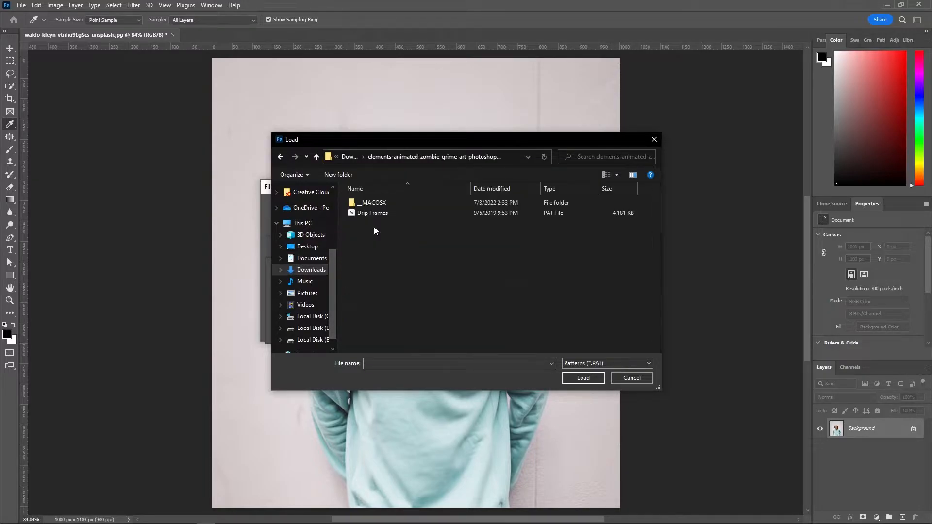
{"action": "left_click", "coordinate": [374, 215]}
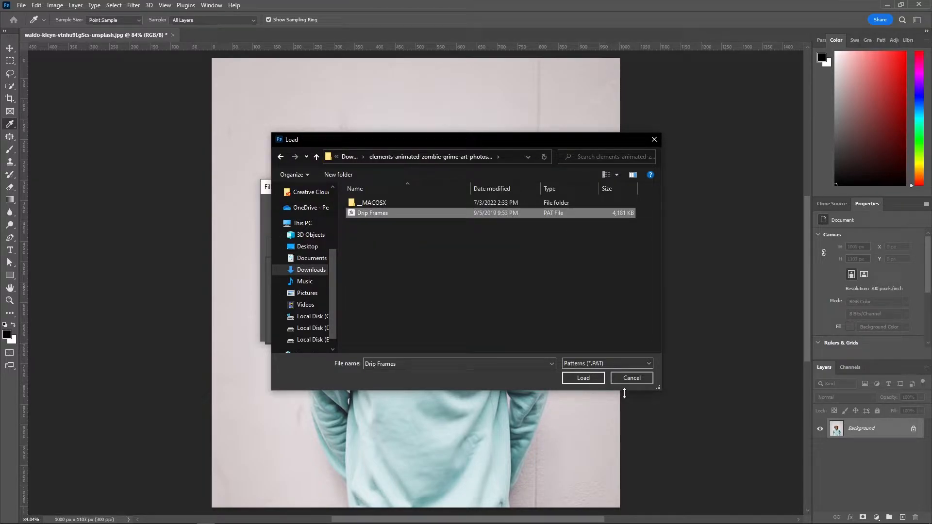
{"action": "left_click", "coordinate": [590, 378]}
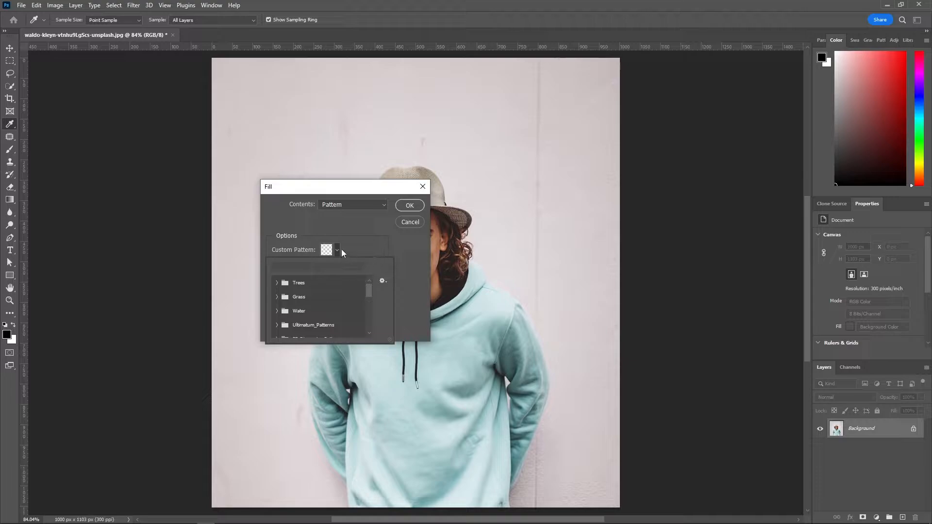
{"action": "left_click", "coordinate": [339, 246]}
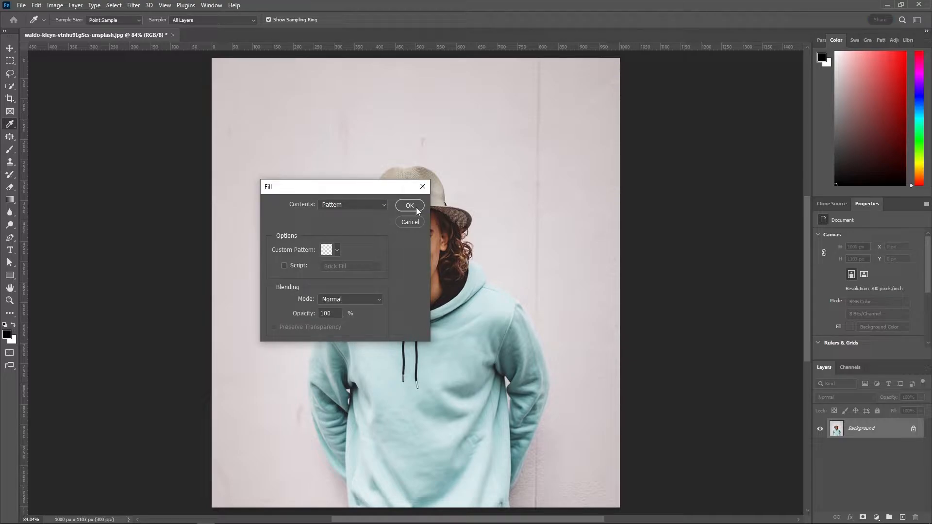
{"action": "left_click", "coordinate": [410, 222]}
{"action": "key", "text": "v"}
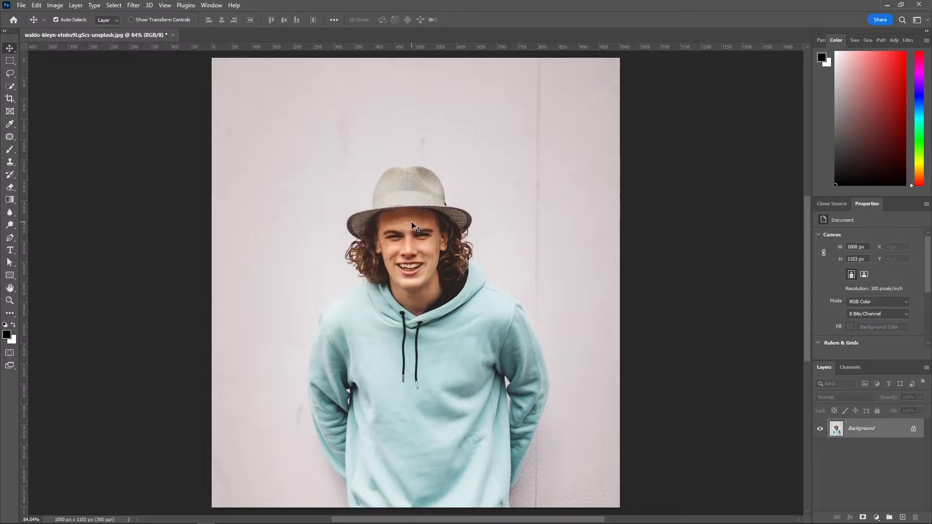
- Start a Pen tool path along the man's forehead under the hat brim and down the temple on the image's right side
{"action": "right_click", "coordinate": [10, 237]}
{"action": "left_click", "coordinate": [39, 238]}
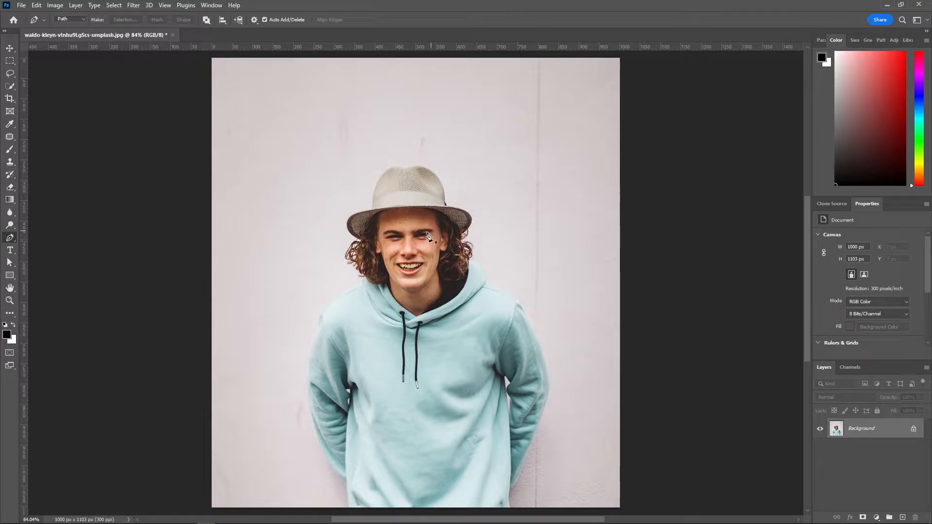
{"action": "scroll", "coordinate": [391, 260], "scroll_direction": "up", "scroll_amount": 5}
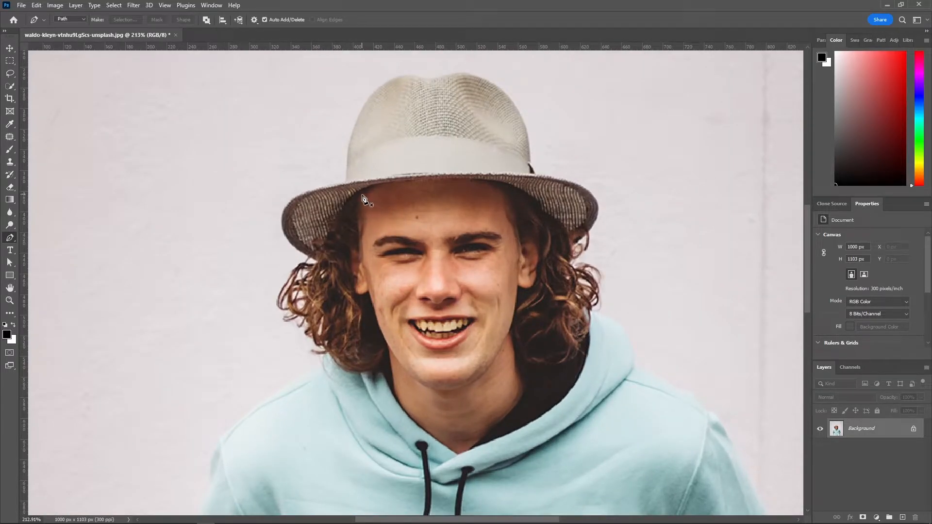
{"action": "left_click", "coordinate": [360, 194]}
{"action": "left_click_drag", "start_coordinate": [489, 185], "coordinate": [597, 200]}
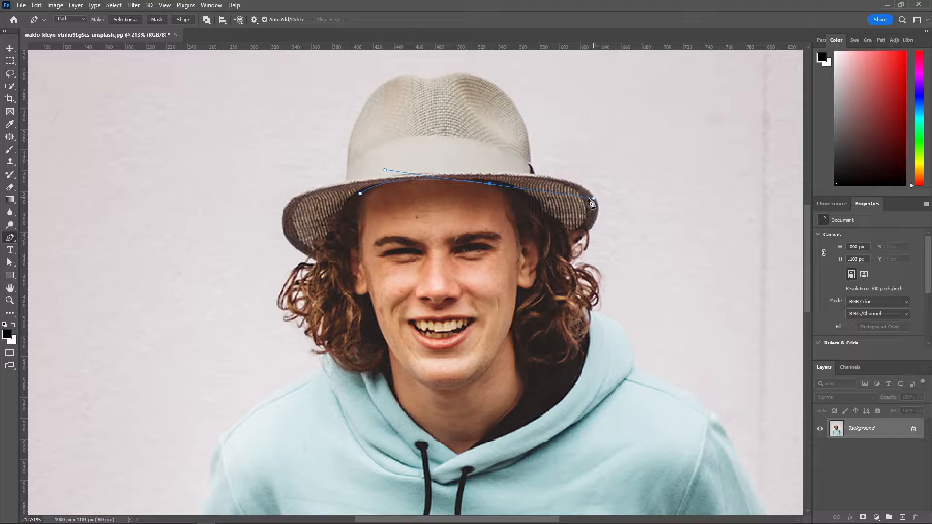
{"action": "left_click", "coordinate": [490, 185], "text": "alt"}
{"action": "left_click_drag", "start_coordinate": [520, 228], "coordinate": [533, 273]}
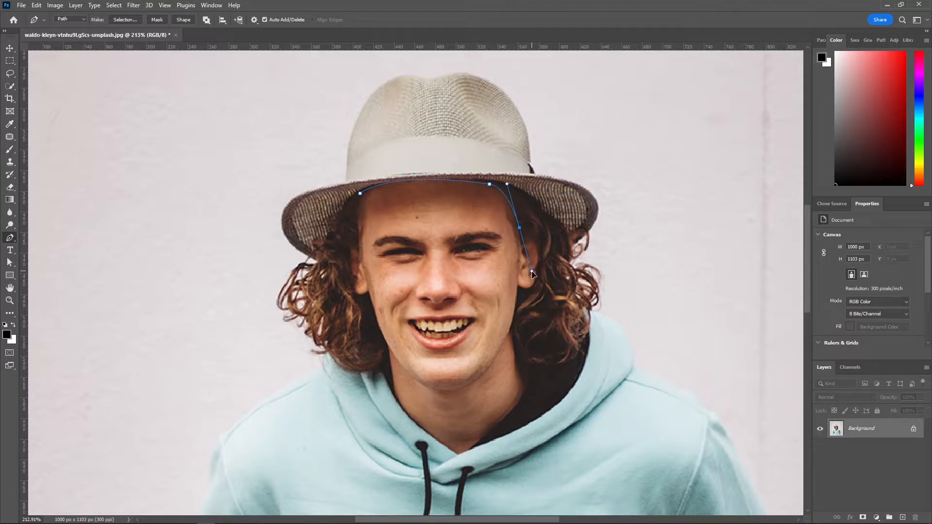
- Continue the path around the ear on the image's right side, ending below the earlobe at the cheek
{"action": "left_click", "coordinate": [519, 228], "text": "alt"}
{"action": "left_click", "coordinate": [521, 245]}
{"action": "left_click_drag", "start_coordinate": [540, 261], "coordinate": [536, 280]}
{"action": "left_click", "coordinate": [540, 261], "text": "alt"}
{"action": "left_click", "coordinate": [538, 268]}
{"action": "left_click", "coordinate": [531, 287]}
{"action": "left_click", "coordinate": [517, 286]}
- Extend the path down the jaw and neck on the image's right side to the lowest point of the hoodie's neckline
{"action": "left_click_drag", "start_coordinate": [511, 328], "coordinate": [506, 339]}
{"action": "left_click", "coordinate": [511, 328], "text": "alt"}
{"action": "left_click", "coordinate": [512, 339]}
{"action": "left_click", "coordinate": [521, 367]}
{"action": "left_click", "coordinate": [525, 389]}
{"action": "left_click", "coordinate": [495, 431]}
{"action": "left_click", "coordinate": [470, 451]}
- Trace the path up the collar, neck and cheek on the image's left side to the earlobe
{"action": "left_click_drag", "start_coordinate": [401, 408], "coordinate": [397, 402]}
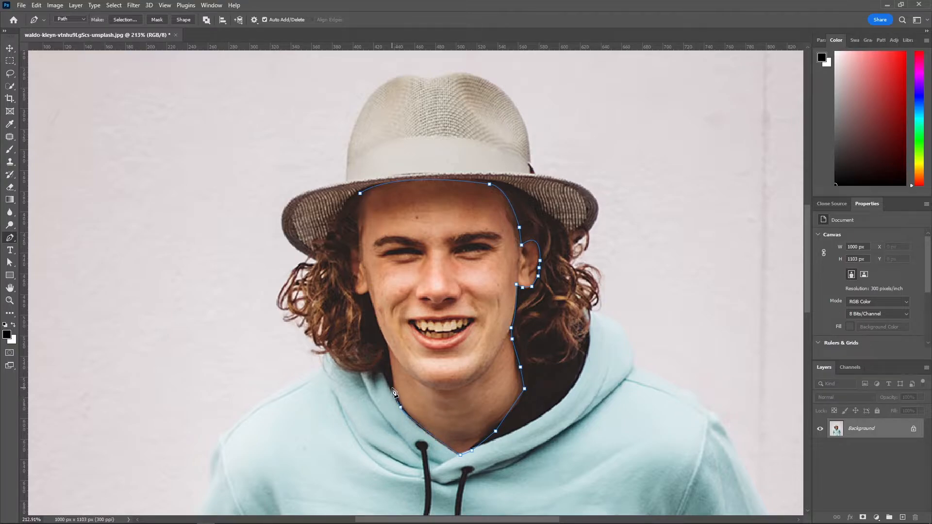
{"action": "left_click", "coordinate": [388, 347]}
{"action": "left_click_drag", "start_coordinate": [366, 277], "coordinate": [363, 265]}
{"action": "left_click", "coordinate": [369, 292], "text": "alt"}
{"action": "left_click", "coordinate": [361, 294]}
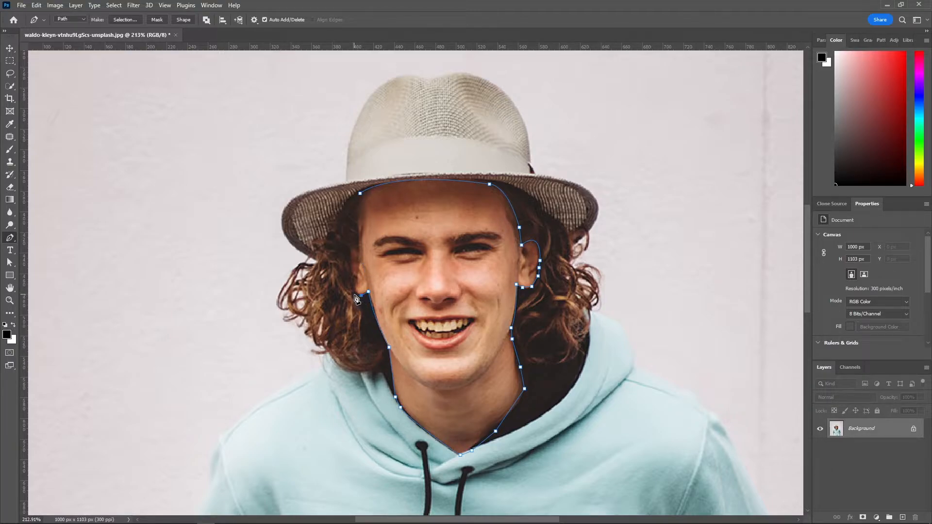
- Trace the path around the ear and temple on the image's left side and close it at the starting anchor point
{"action": "left_click", "coordinate": [349, 266]}
{"action": "left_click", "coordinate": [349, 253]}
{"action": "left_click_drag", "start_coordinate": [360, 256], "coordinate": [365, 262]}
{"action": "left_click", "coordinate": [356, 211]}
{"action": "left_click", "coordinate": [360, 193]}
- Convert the closed face path into a new anti-aliased selection with a feather radius of 0 pixels
{"action": "right_click", "coordinate": [439, 195]}
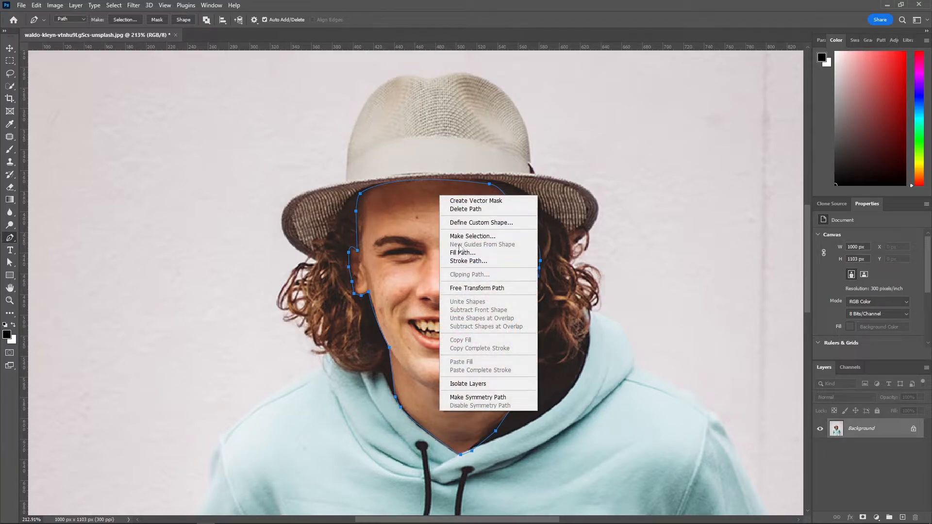
{"action": "left_click", "coordinate": [471, 237]}
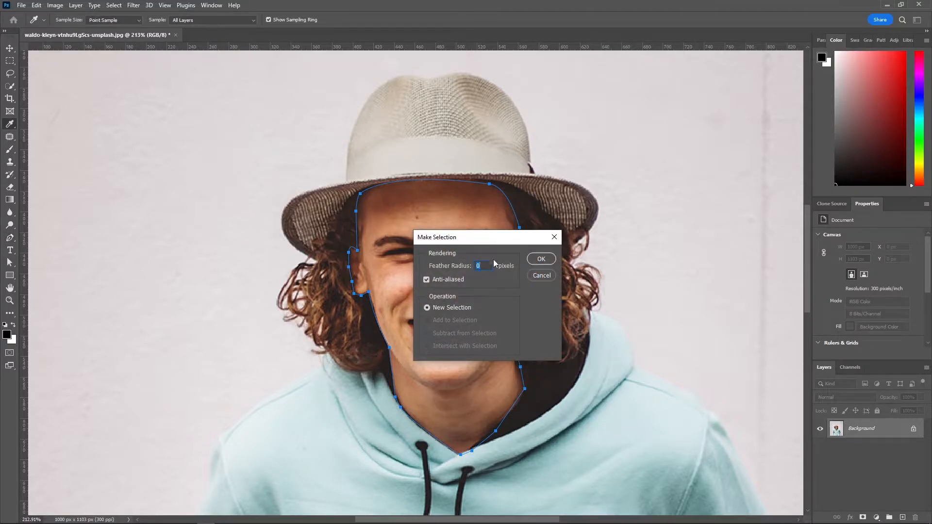
{"action": "left_click", "coordinate": [538, 261]}
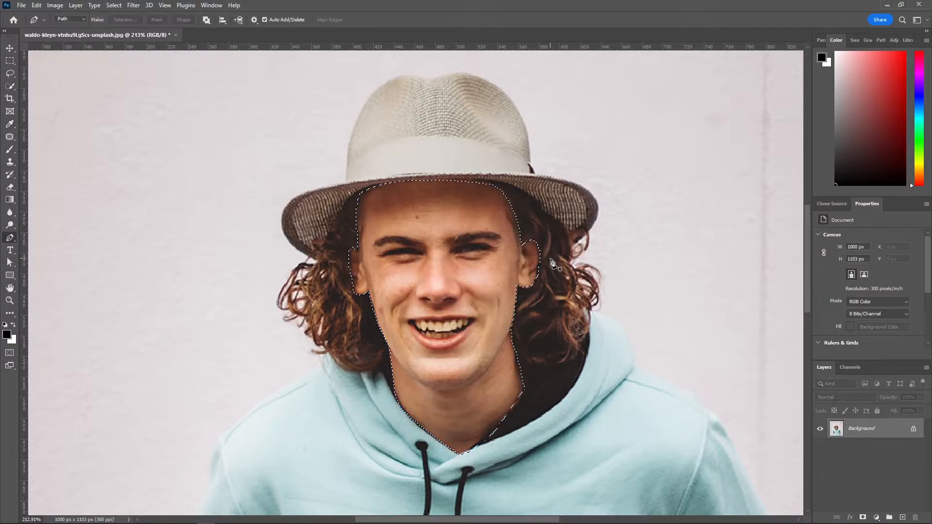
- Create a new layer above the Background and rename it AREA
{"action": "left_click", "coordinate": [903, 517]}
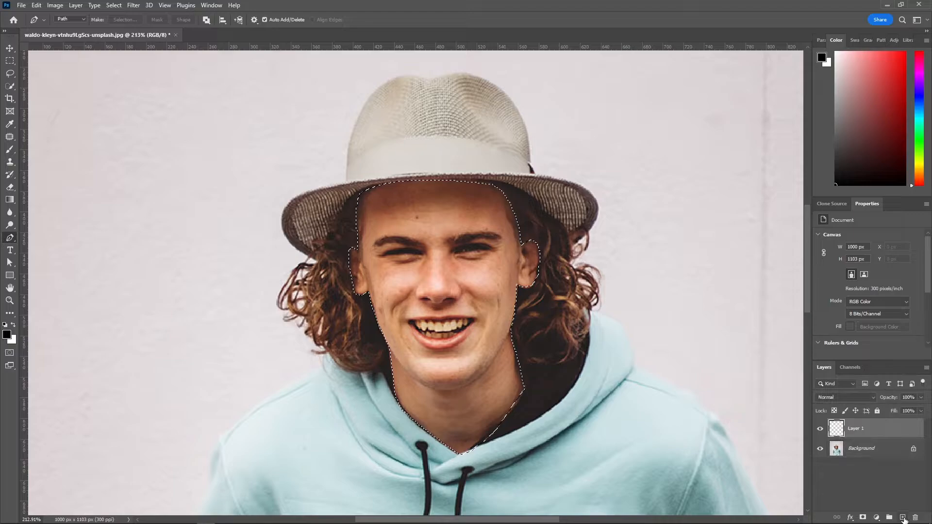
{"action": "double_click", "coordinate": [857, 430]}
{"action": "type", "text": "ARE"}
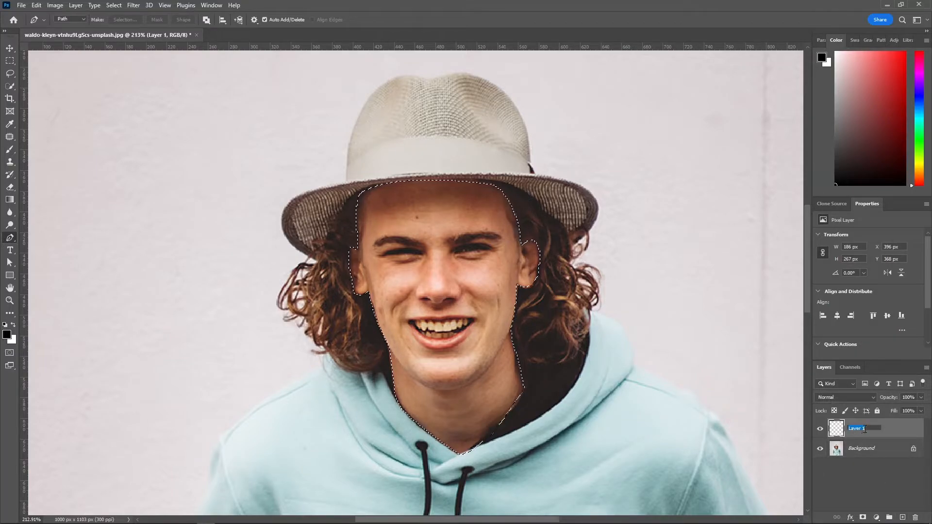
{"action": "type", "text": "A"}
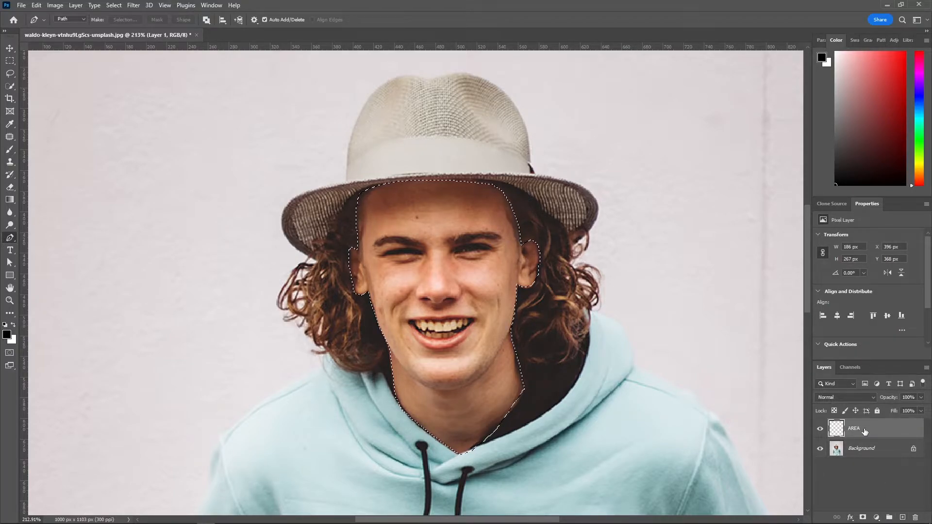
{"action": "key", "text": "Return"}
- Fill the face selection on the AREA layer with Background Color at Normal mode and 100% opacity, and deselect
{"action": "left_click", "coordinate": [36, 5]}
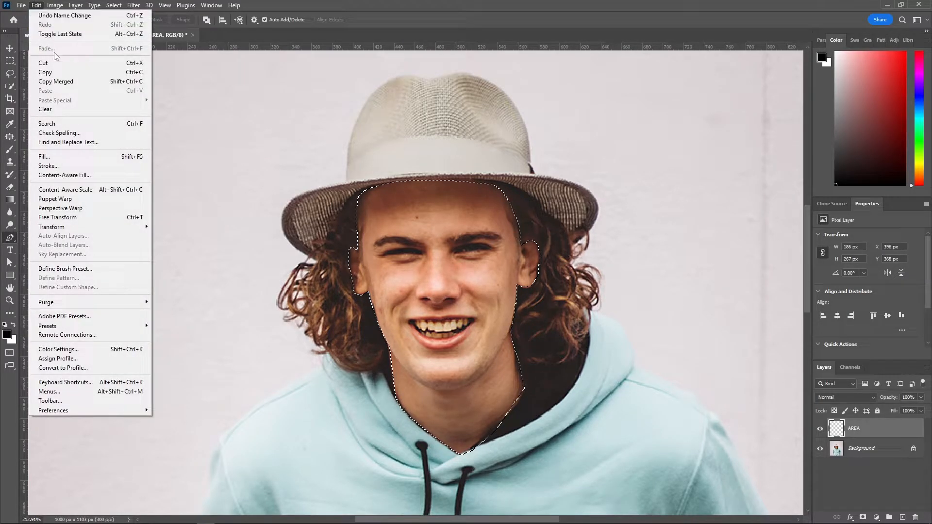
{"action": "left_click", "coordinate": [69, 156]}
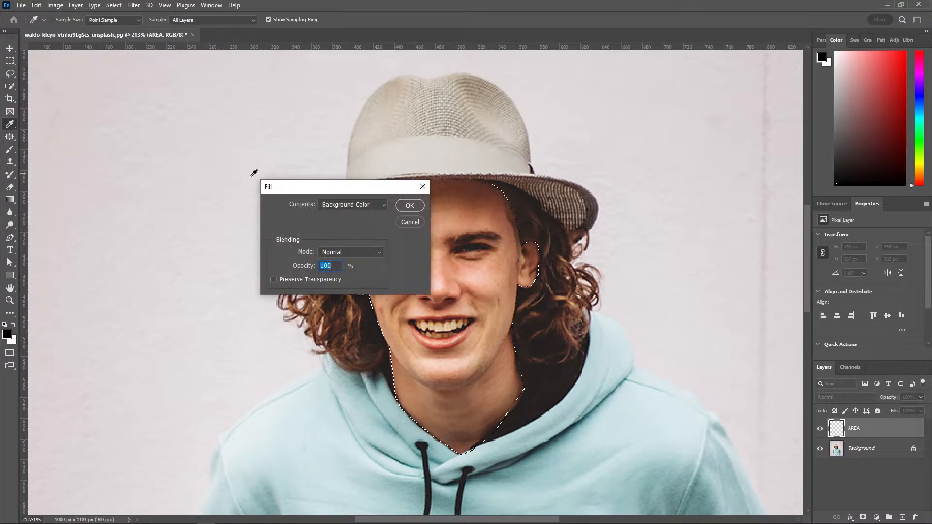
{"action": "left_click", "coordinate": [363, 205]}
{"action": "left_click", "coordinate": [349, 222]}
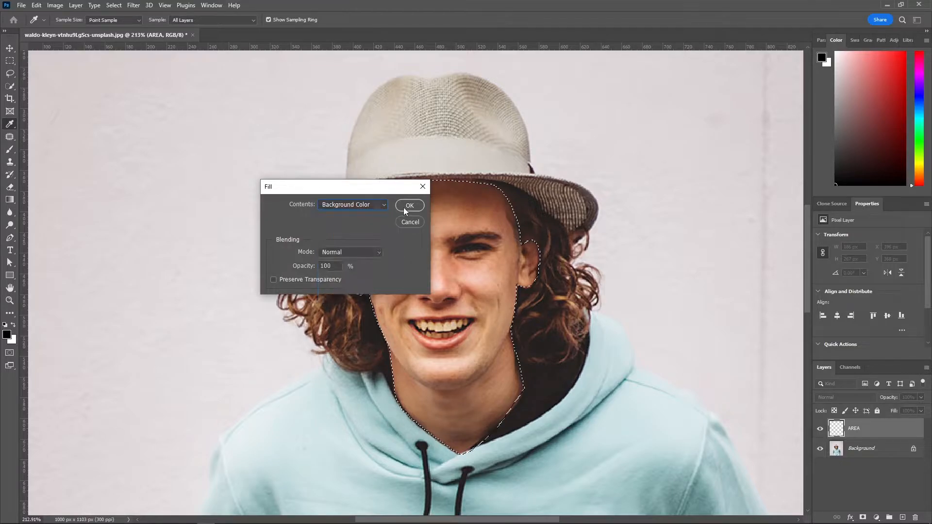
{"action": "left_click", "coordinate": [409, 206]}
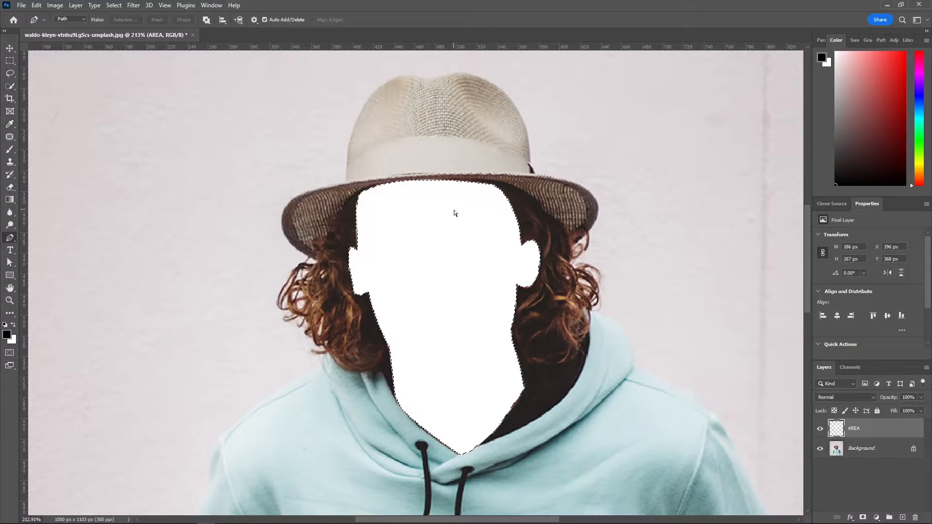
{"action": "key", "text": "ctrl+d"}
- Load the Animated Grime Art action file into the Actions panel
{"action": "left_click", "coordinate": [211, 4]}
{"action": "left_click", "coordinate": [228, 72]}
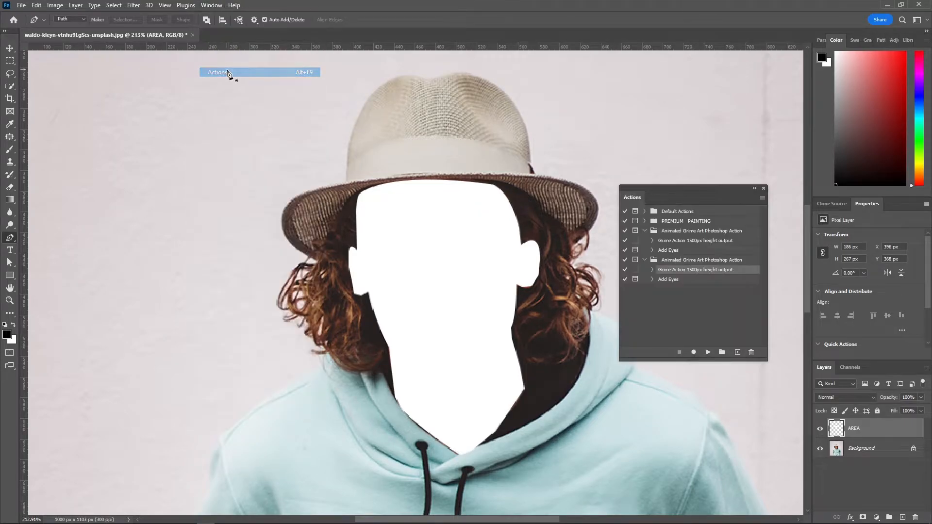
{"action": "left_click_drag", "start_coordinate": [677, 191], "coordinate": [619, 185]}
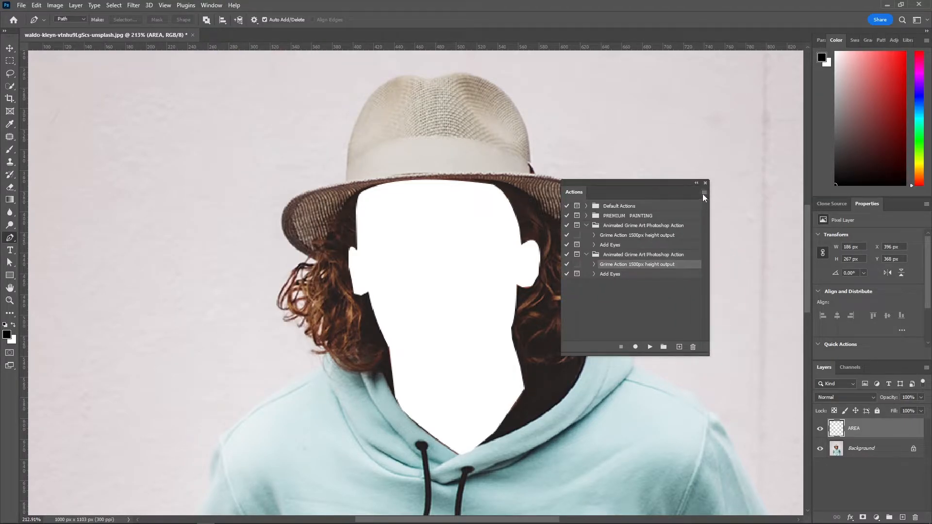
{"action": "left_click", "coordinate": [703, 193]}
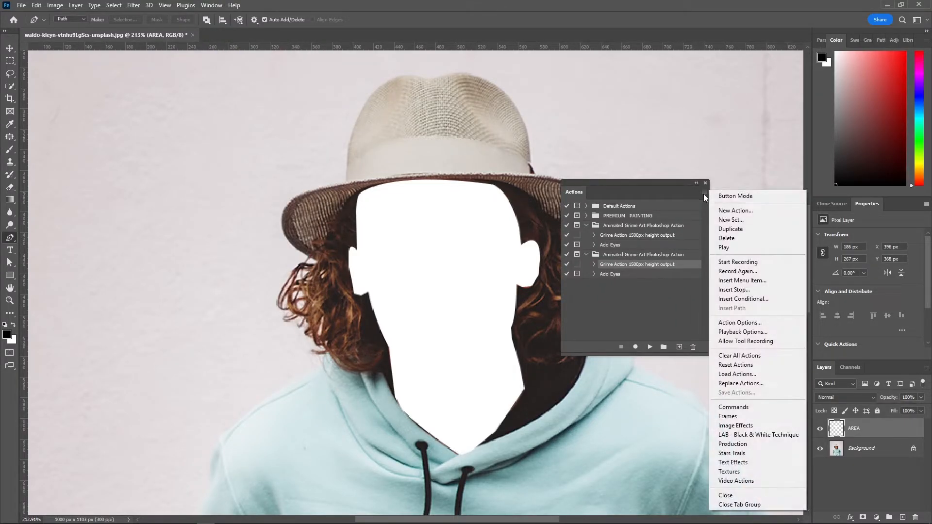
{"action": "left_click", "coordinate": [738, 374]}
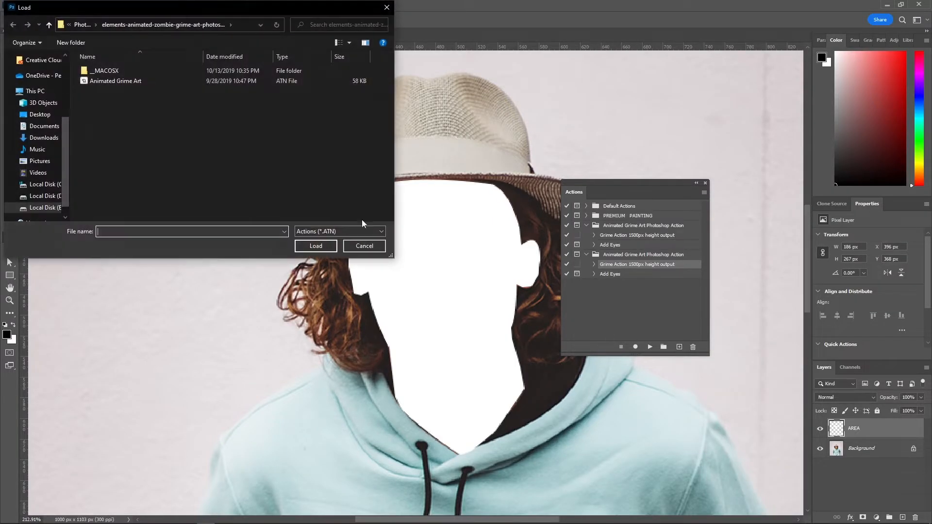
{"action": "left_click", "coordinate": [153, 81]}
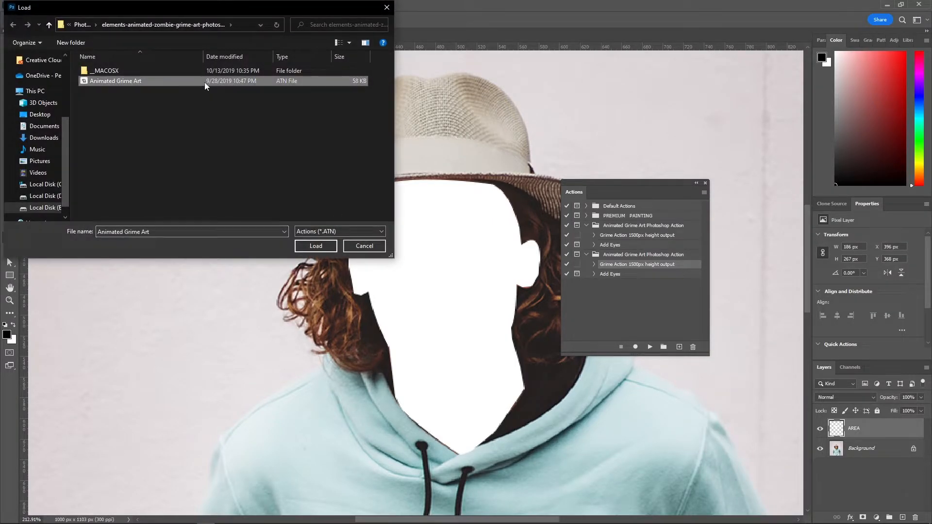
{"action": "left_click", "coordinate": [316, 245]}
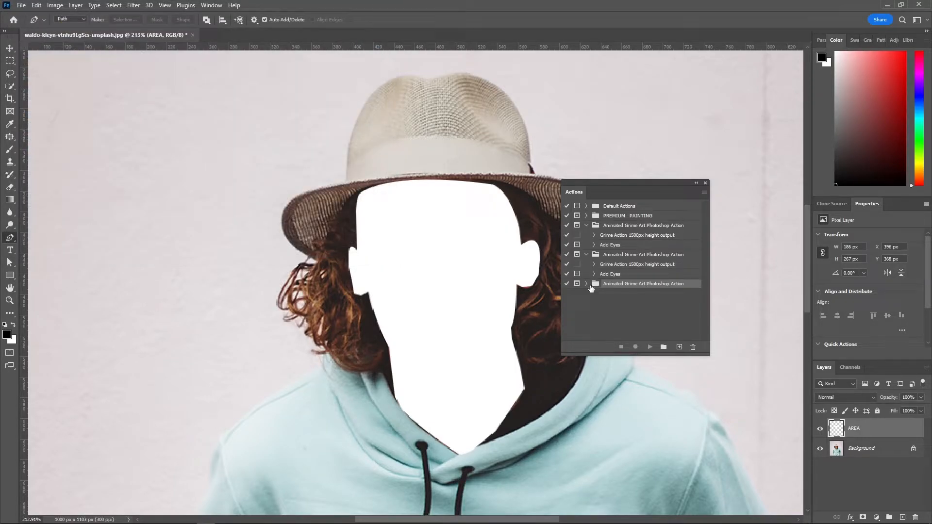
- Run the Grime Action 1500px height output from the newly loaded Animated Grime Art set, and close the actions list
{"action": "left_click", "coordinate": [586, 284]}
{"action": "left_click", "coordinate": [610, 294]}
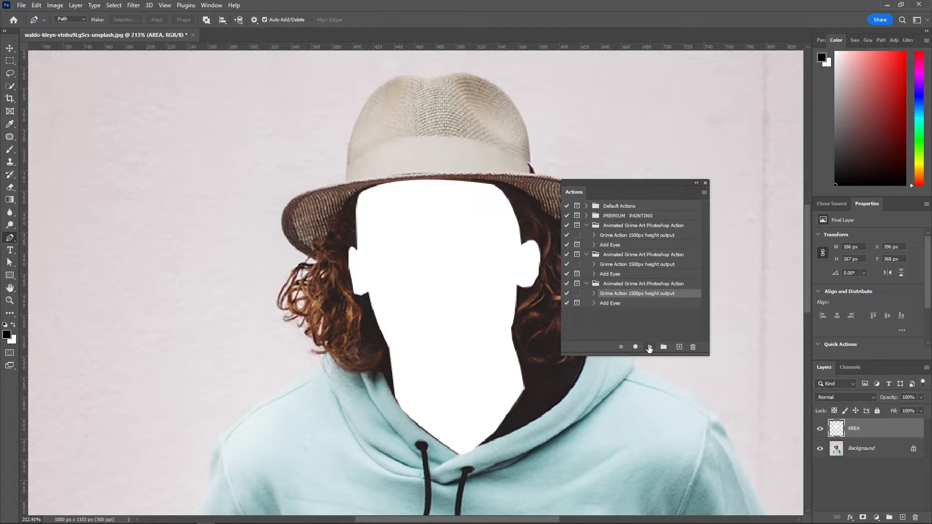
{"action": "left_click", "coordinate": [649, 347]}
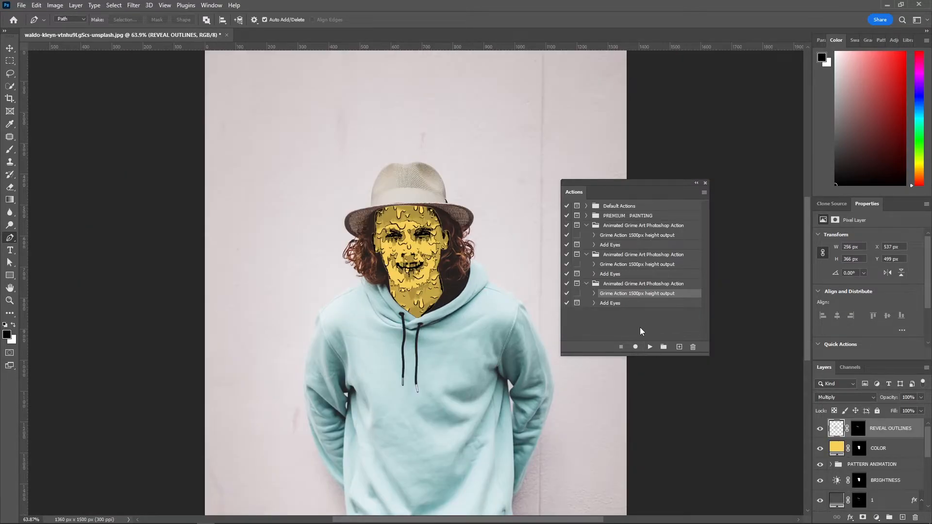
{"action": "left_click", "coordinate": [706, 184]}
- Disable and re-enable the REVEAL OUTLINES layer mask to compare the hidden facial outlines
{"action": "scroll", "coordinate": [418, 219], "scroll_direction": "up", "scroll_amount": 3}
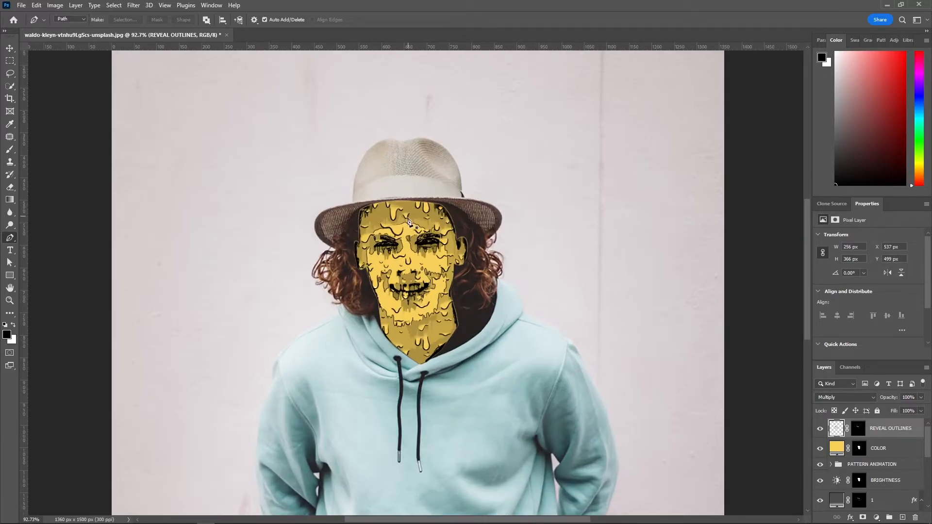
{"action": "left_click", "coordinate": [859, 432], "text": "shift"}
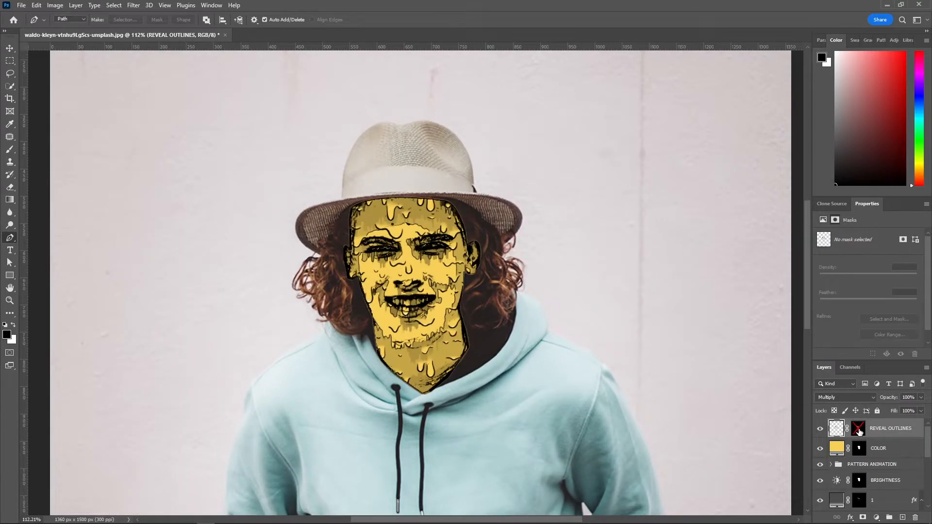
{"action": "left_click", "coordinate": [859, 432], "text": "shift"}
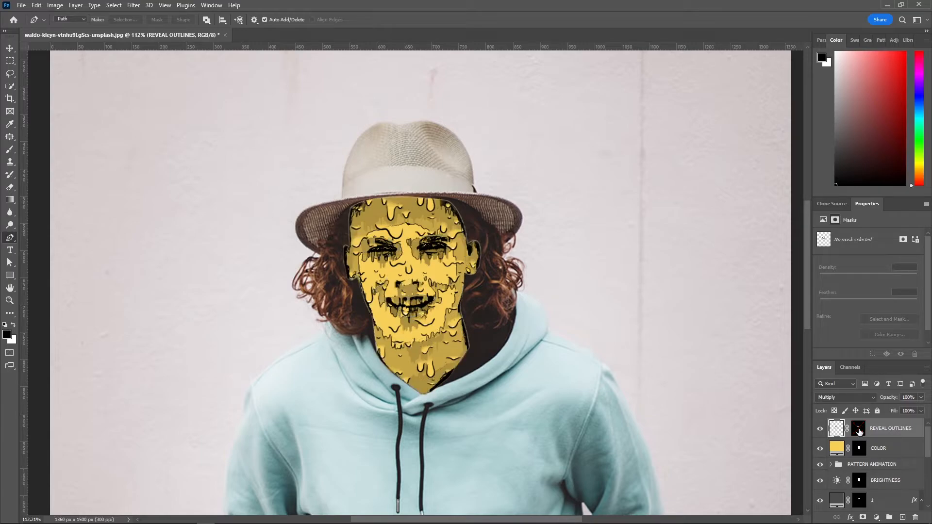
- Paint white with the Brush on the REVEAL OUTLINES mask over the eyes, nose, mouth, ears and face edges to reveal the outlines
{"action": "left_click", "coordinate": [860, 432]}
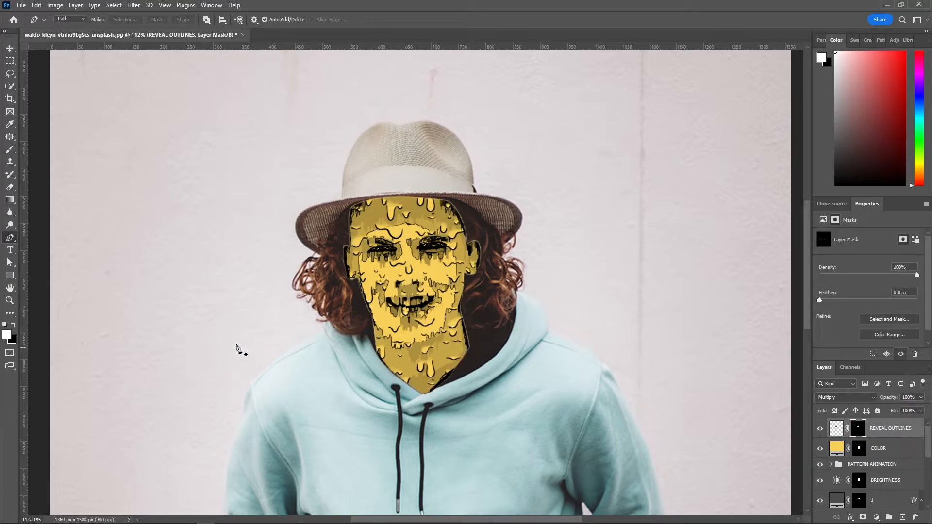
{"action": "right_click", "coordinate": [14, 175]}
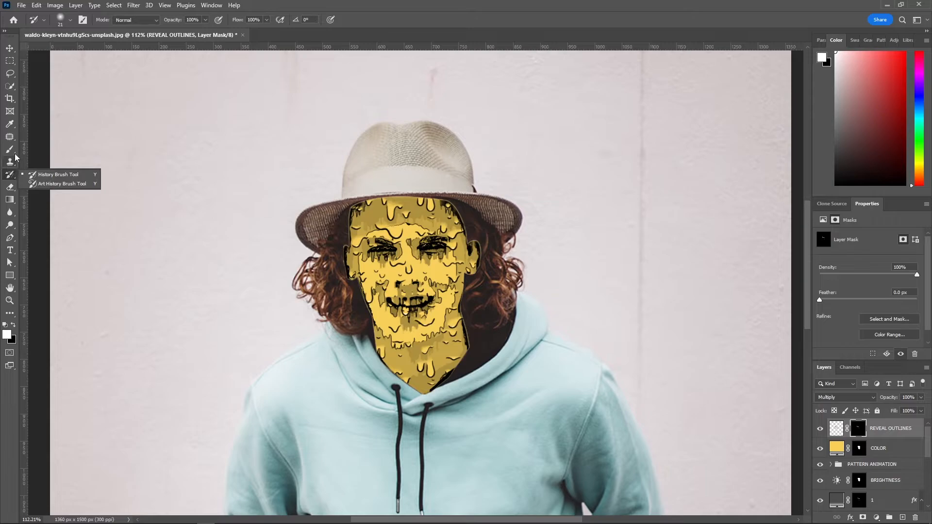
{"action": "right_click", "coordinate": [14, 152]}
{"action": "left_click", "coordinate": [44, 151]}
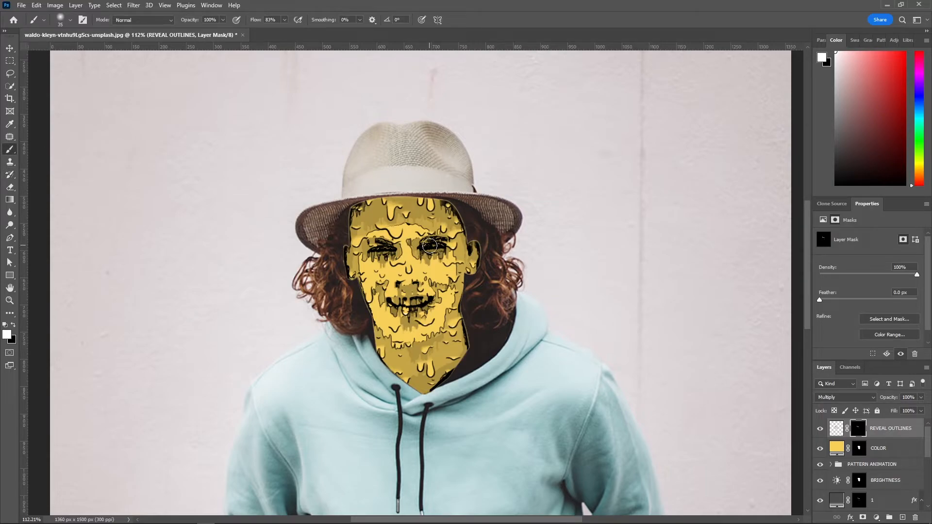
{"action": "mouse_move", "coordinate": [425, 249]}
{"action": "left_mouse_down"}
{"action": "mouse_move", "coordinate": [371, 251]}
{"action": "mouse_move", "coordinate": [384, 251]}
{"action": "mouse_move", "coordinate": [368, 241]}
{"action": "mouse_move", "coordinate": [366, 211]}
{"action": "mouse_move", "coordinate": [343, 220]}
{"action": "mouse_move", "coordinate": [381, 201]}
{"action": "mouse_move", "coordinate": [443, 202]}
{"action": "mouse_move", "coordinate": [457, 237]}
{"action": "mouse_move", "coordinate": [452, 325]}
{"action": "mouse_move", "coordinate": [423, 348]}
{"action": "mouse_move", "coordinate": [387, 334]}
{"action": "left_mouse_up"}
{"action": "mouse_move", "coordinate": [386, 301]}
{"action": "left_mouse_down"}
{"action": "mouse_move", "coordinate": [437, 299]}
{"action": "mouse_move", "coordinate": [397, 310]}
{"action": "mouse_move", "coordinate": [411, 312]}
{"action": "mouse_move", "coordinate": [396, 308]}
{"action": "mouse_move", "coordinate": [398, 282]}
{"action": "mouse_move", "coordinate": [357, 303]}
{"action": "mouse_move", "coordinate": [409, 277]}
{"action": "mouse_move", "coordinate": [445, 300]}
{"action": "mouse_move", "coordinate": [431, 279]}
{"action": "mouse_move", "coordinate": [442, 277]}
{"action": "mouse_move", "coordinate": [382, 290]}
{"action": "mouse_move", "coordinate": [419, 285]}
{"action": "mouse_move", "coordinate": [419, 302]}
{"action": "mouse_move", "coordinate": [463, 320]}
{"action": "mouse_move", "coordinate": [455, 387]}
{"action": "mouse_move", "coordinate": [435, 381]}
{"action": "mouse_move", "coordinate": [417, 399]}
{"action": "mouse_move", "coordinate": [422, 390]}
{"action": "mouse_move", "coordinate": [407, 394]}
{"action": "mouse_move", "coordinate": [420, 390]}
{"action": "mouse_move", "coordinate": [379, 354]}
{"action": "mouse_move", "coordinate": [382, 334]}
{"action": "mouse_move", "coordinate": [432, 365]}
{"action": "mouse_move", "coordinate": [456, 341]}
{"action": "mouse_move", "coordinate": [466, 295]}
{"action": "mouse_move", "coordinate": [458, 217]}
{"action": "mouse_move", "coordinate": [354, 205]}
{"action": "mouse_move", "coordinate": [344, 275]}
{"action": "mouse_move", "coordinate": [389, 339]}
{"action": "left_mouse_up"}
{"action": "scroll", "coordinate": [437, 280], "scroll_direction": "up", "scroll_amount": 3}
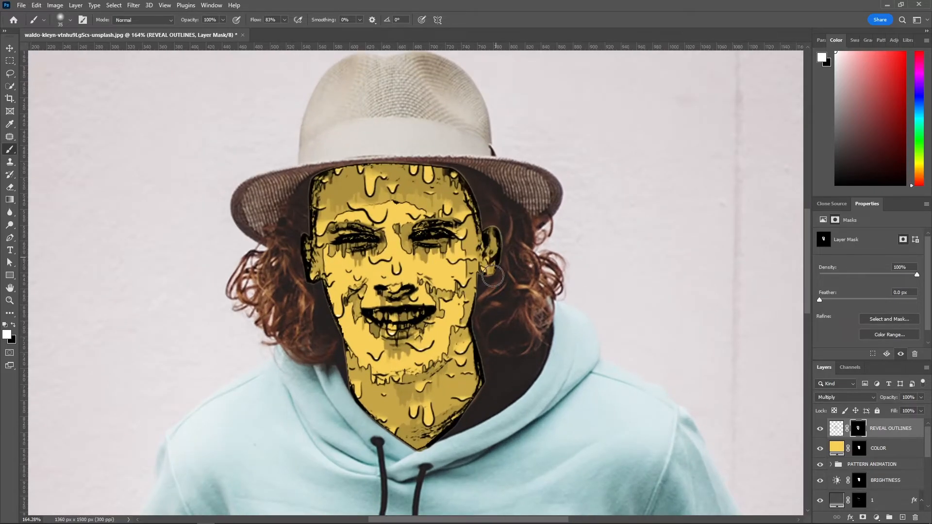
{"action": "left_click_drag", "start_coordinate": [493, 276], "coordinate": [489, 308]}
{"action": "mouse_move", "coordinate": [440, 247]}
{"action": "left_mouse_down"}
{"action": "mouse_move", "coordinate": [345, 248]}
{"action": "mouse_move", "coordinate": [340, 231]}
{"action": "mouse_move", "coordinate": [328, 238]}
{"action": "mouse_move", "coordinate": [369, 242]}
{"action": "mouse_move", "coordinate": [408, 231]}
{"action": "mouse_move", "coordinate": [439, 243]}
{"action": "left_mouse_up"}
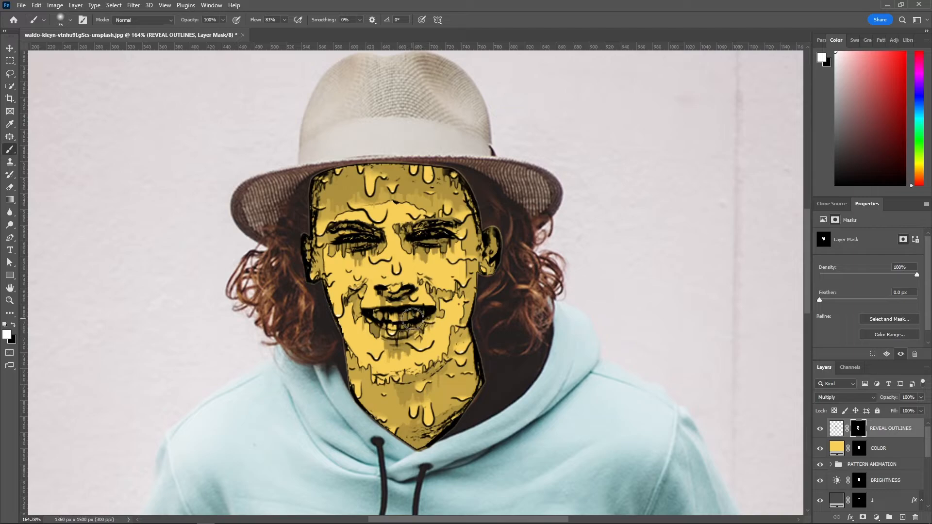
{"action": "mouse_move", "coordinate": [413, 319]}
{"action": "left_mouse_down"}
{"action": "mouse_move", "coordinate": [373, 313]}
{"action": "mouse_move", "coordinate": [432, 318]}
{"action": "mouse_move", "coordinate": [398, 305]}
{"action": "left_mouse_up"}
- Change the COLOR fill layer to turquoise #16bec4
{"action": "left_click", "coordinate": [837, 449]}
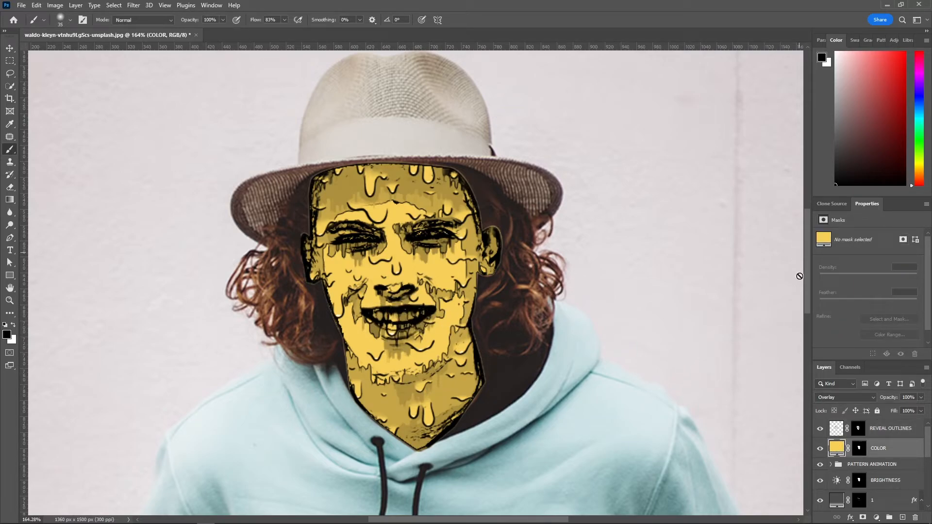
{"action": "double_click", "coordinate": [835, 450]}
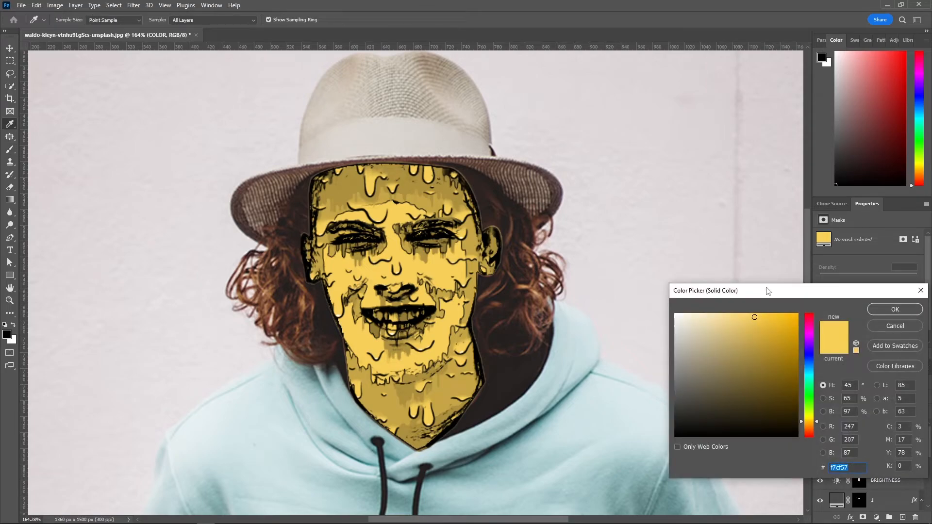
{"action": "left_click_drag", "start_coordinate": [768, 290], "coordinate": [629, 197]}
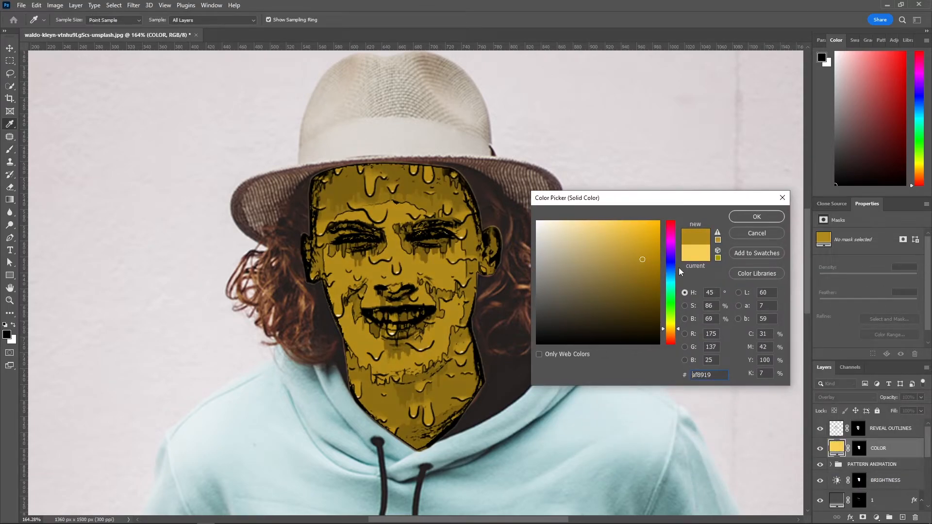
{"action": "left_click_drag", "start_coordinate": [679, 267], "coordinate": [675, 286]}
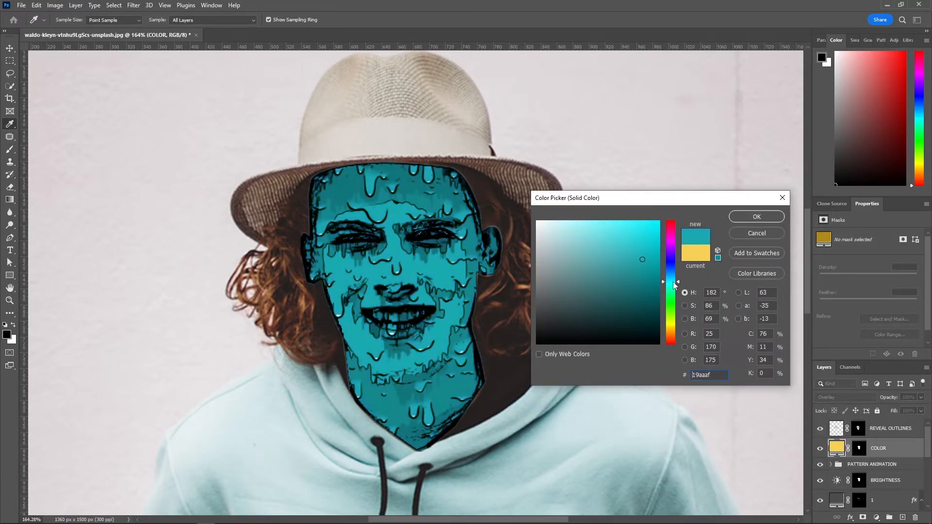
{"action": "left_click_drag", "start_coordinate": [640, 258], "coordinate": [646, 250]}
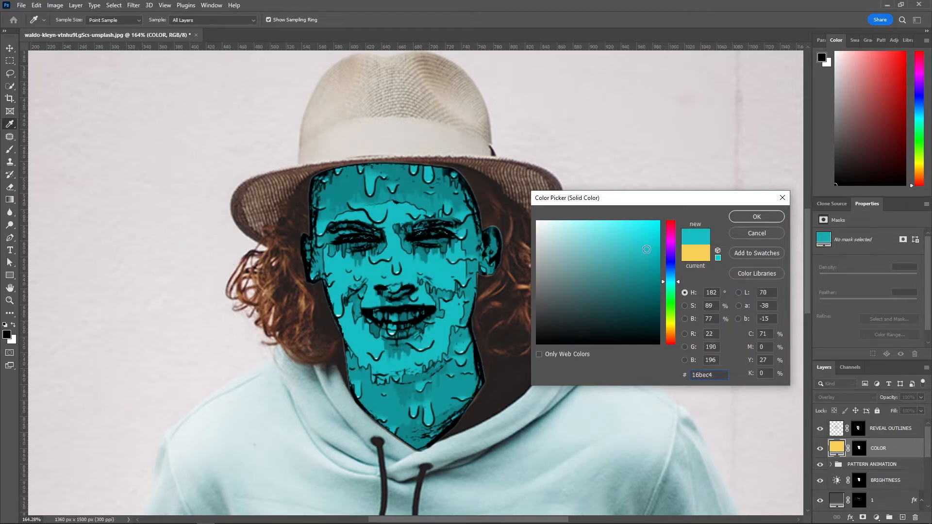
{"action": "left_click", "coordinate": [743, 216]}
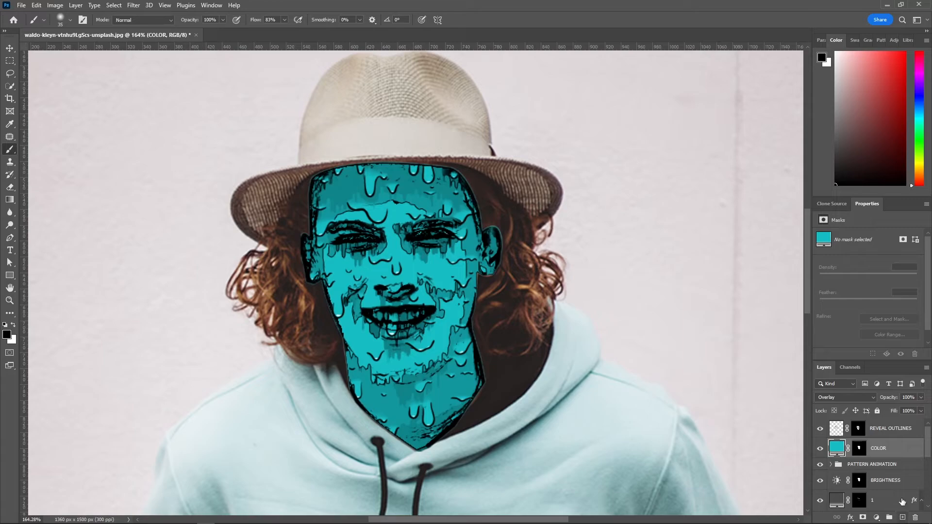
- Add a new layer above REVEAL OUTLINES and trace a closed Pen path around the eye on the image's left side
{"action": "left_click", "coordinate": [887, 433]}
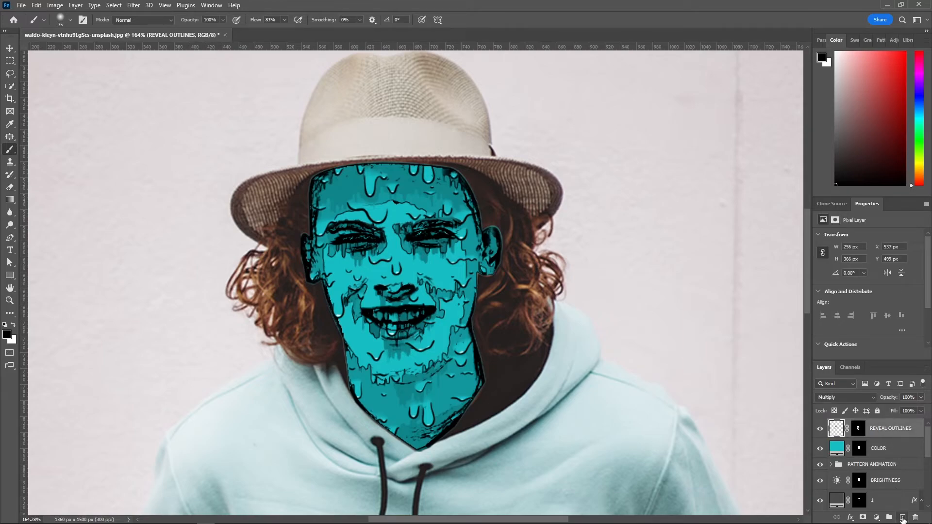
{"action": "left_click", "coordinate": [903, 517]}
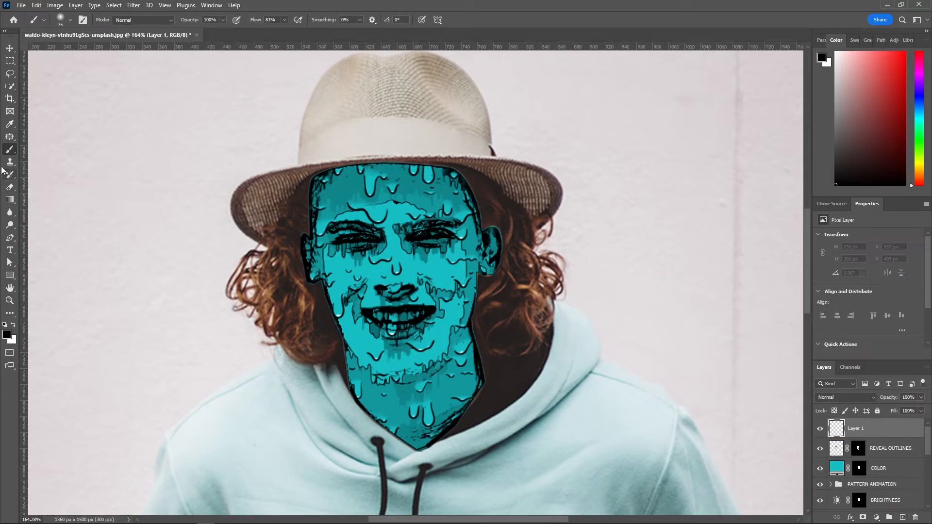
{"action": "right_click", "coordinate": [11, 240]}
{"action": "left_click", "coordinate": [44, 240]}
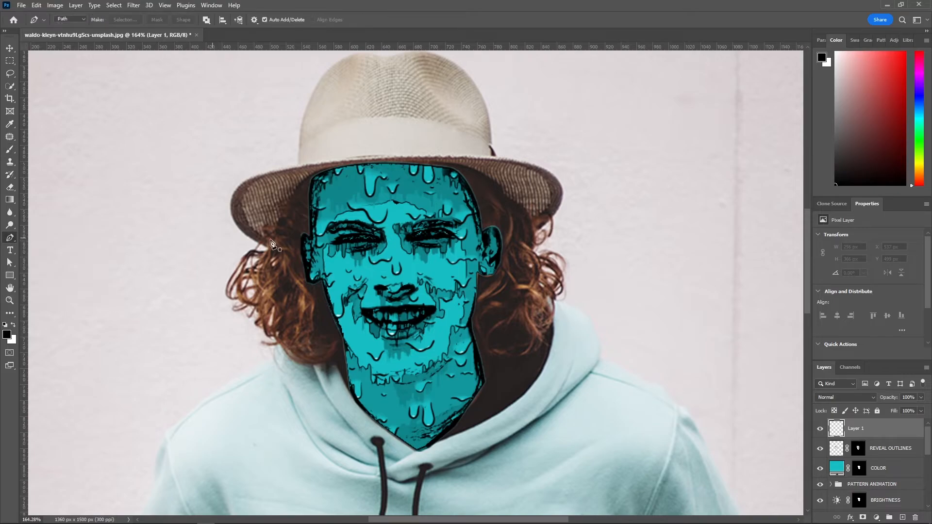
{"action": "scroll", "coordinate": [342, 245], "scroll_direction": "up", "scroll_amount": 3}
{"action": "left_click", "coordinate": [332, 250]}
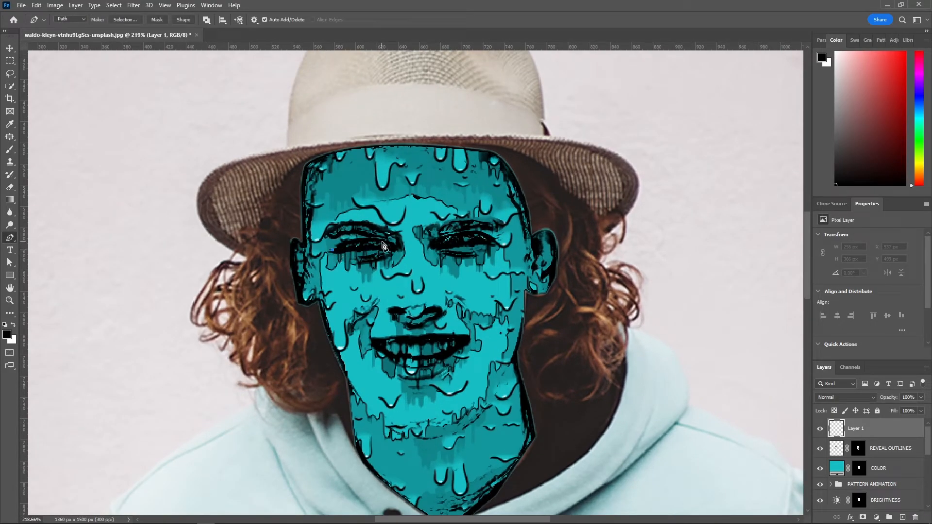
{"action": "left_click_drag", "start_coordinate": [396, 248], "coordinate": [432, 269]}
{"action": "left_click", "coordinate": [395, 248], "text": "alt"}
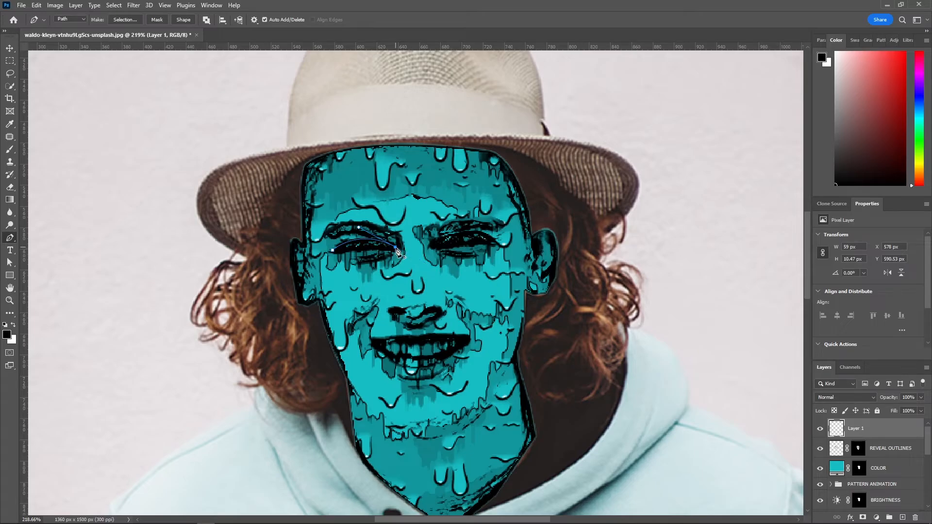
{"action": "left_click", "coordinate": [332, 250]}
{"action": "left_click_drag", "start_coordinate": [306, 253], "coordinate": [339, 252]}
{"action": "left_click", "coordinate": [339, 255], "text": "alt"}
- Convert the eye path into a new anti-aliased selection with a feather radius of 0 pixels
{"action": "right_click", "coordinate": [350, 246]}
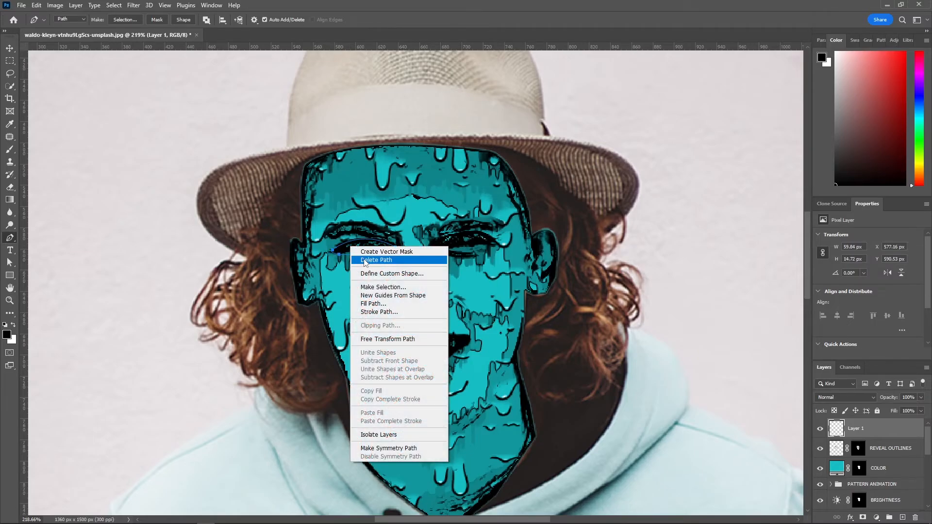
{"action": "left_click", "coordinate": [377, 288]}
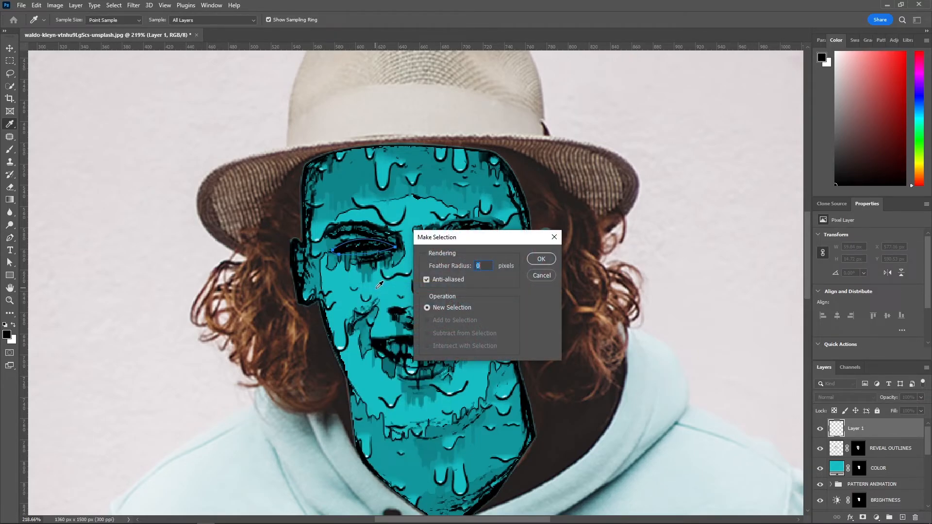
{"action": "left_click", "coordinate": [541, 259]}
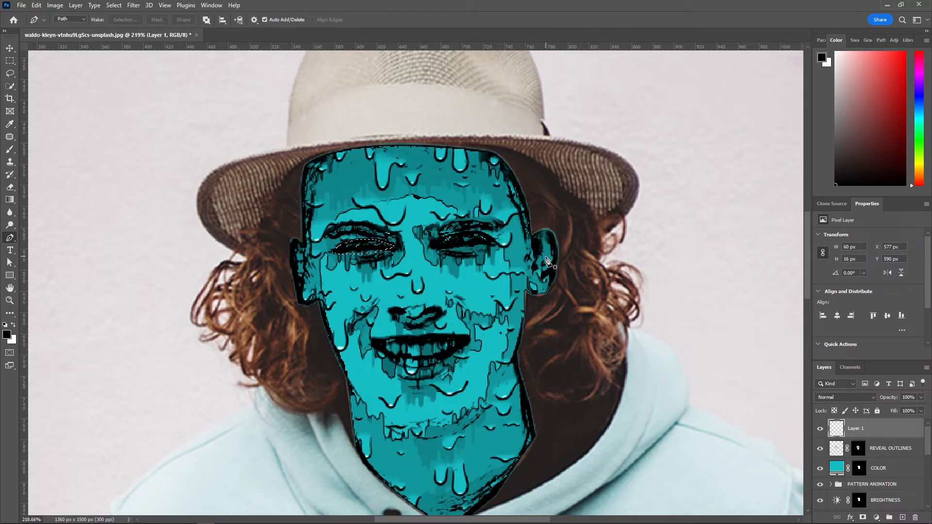
- Fill the eye selection with Background Color at Normal mode and 100% opacity, and deselect
{"action": "left_click", "coordinate": [37, 5]}
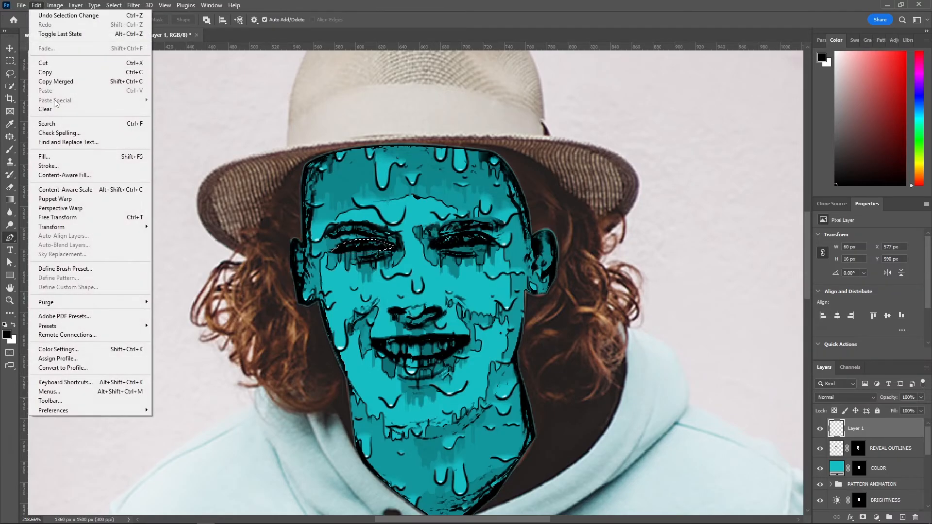
{"action": "left_click", "coordinate": [45, 156]}
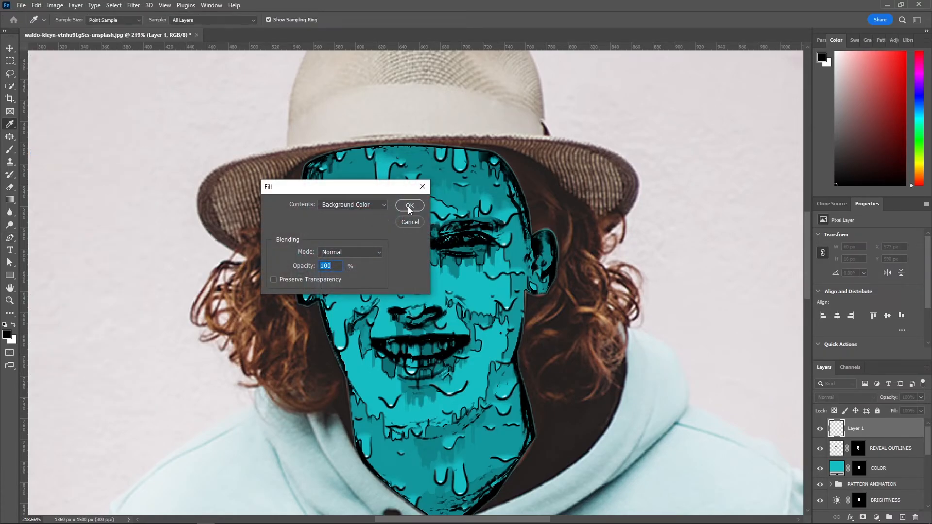
{"action": "left_click", "coordinate": [409, 205]}
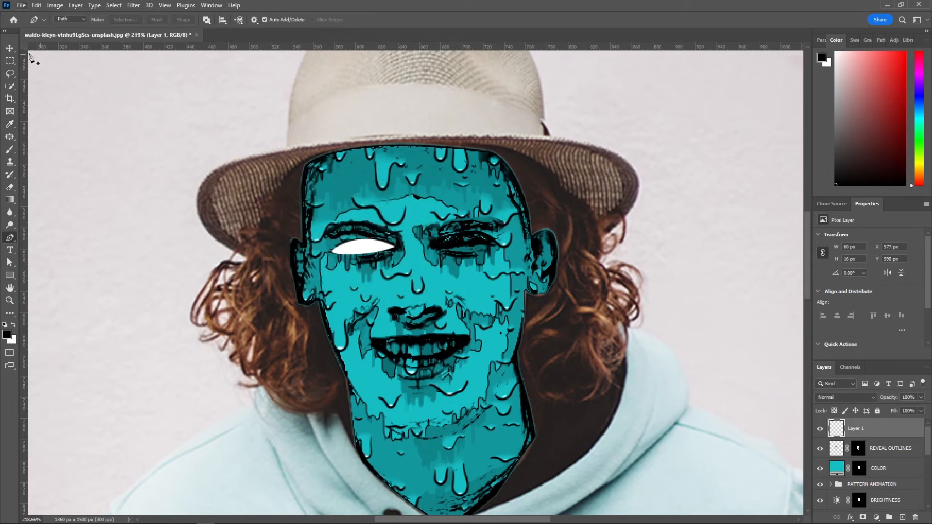
- Duplicate the white eye shape and place the copy over the eye on the image's right side
{"action": "left_click", "coordinate": [10, 48]}
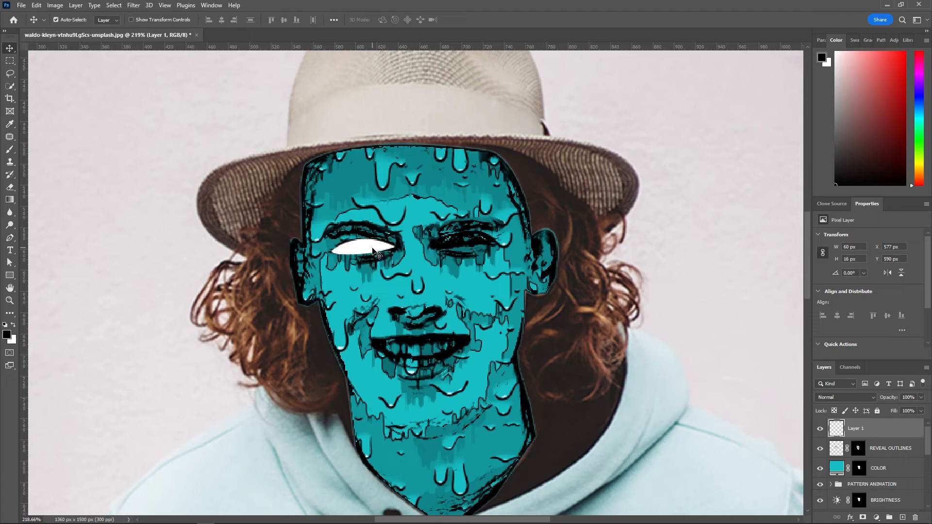
{"action": "left_click_drag", "start_coordinate": [373, 251], "coordinate": [478, 247]}
{"action": "right_click", "coordinate": [478, 245]}
{"action": "left_click", "coordinate": [469, 244]}
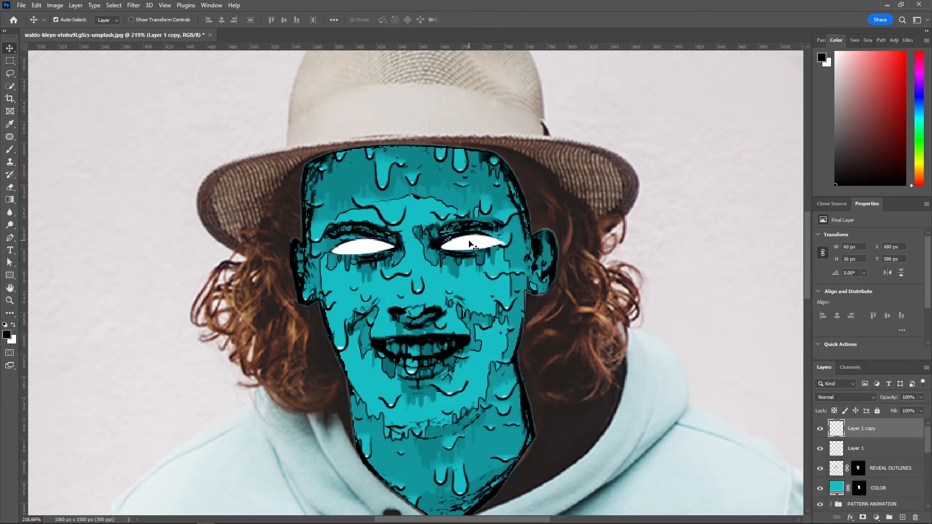
{"action": "key", "text": "ctrl+0"}
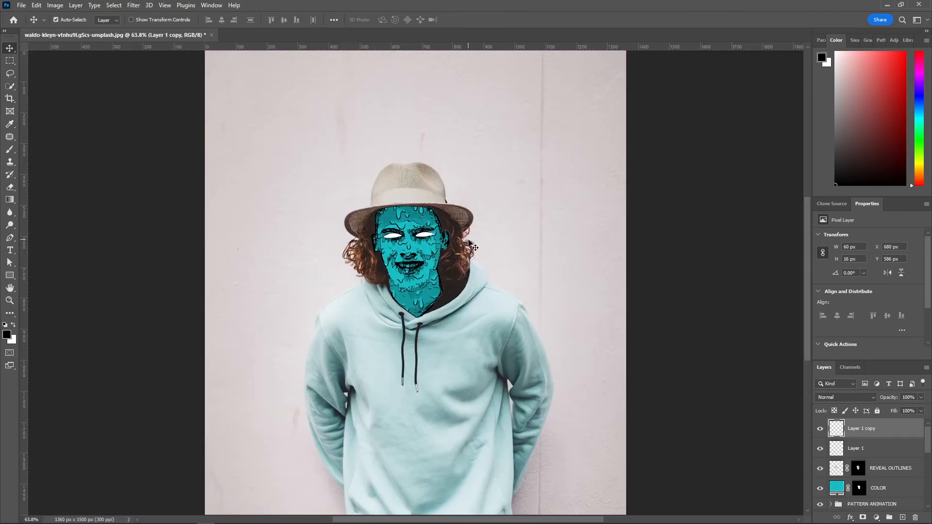
{"action": "scroll", "coordinate": [389, 225], "scroll_direction": "up", "scroll_amount": 2}
{"action": "scroll", "coordinate": [389, 225], "scroll_direction": "up", "scroll_amount": 1}
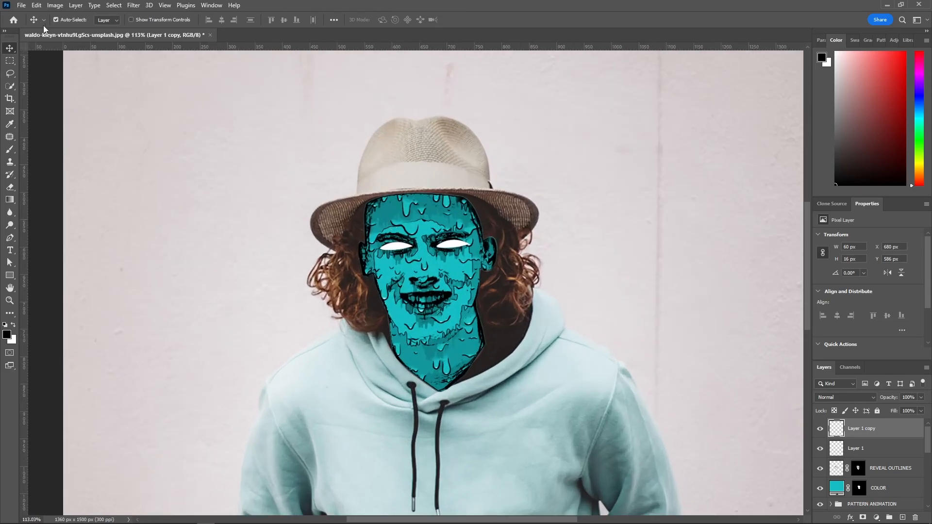